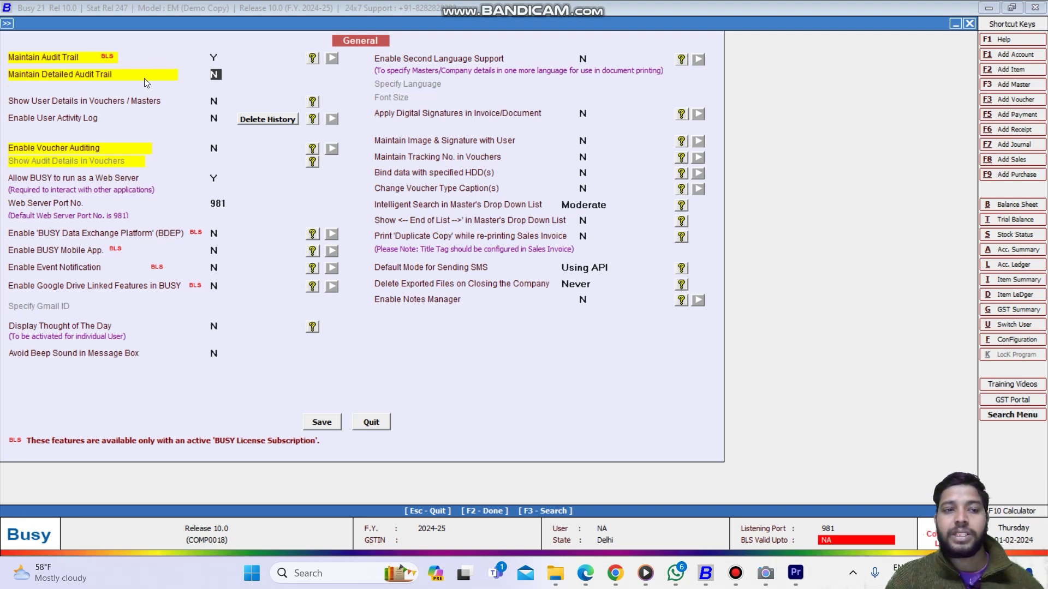
Enable the detailed audit trail in the general options, save the settings and leave the configuration
key(y)
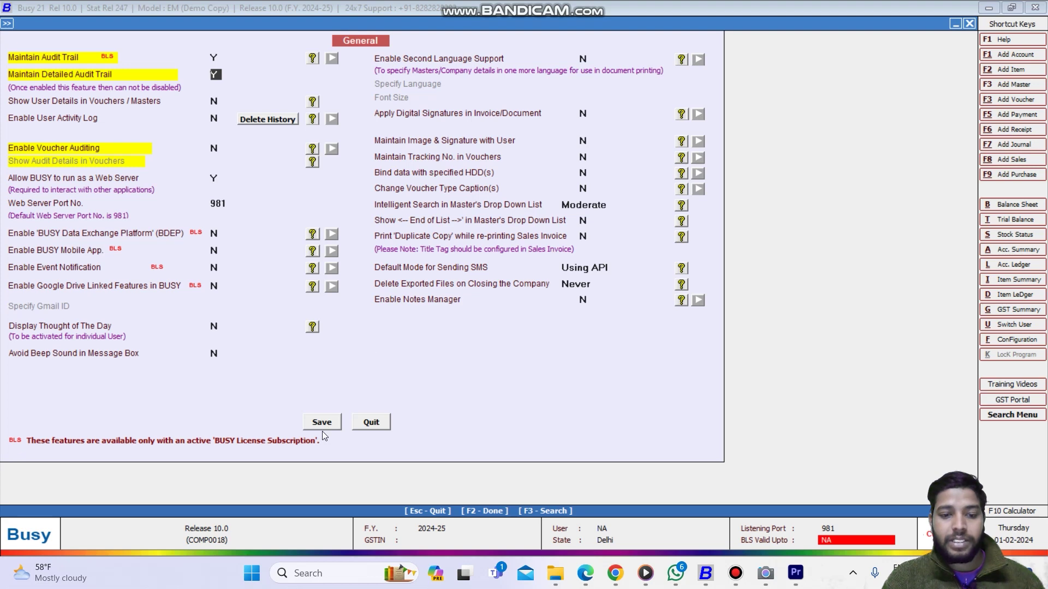
click(335, 425)
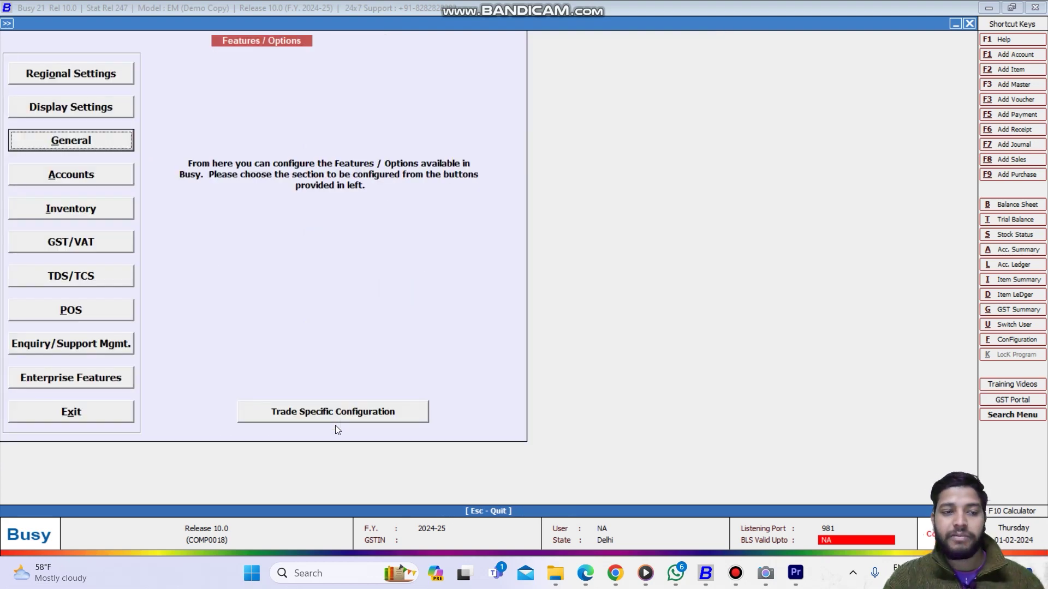
key(Escape)
Open a blank form for adding a new item master
key(Up)
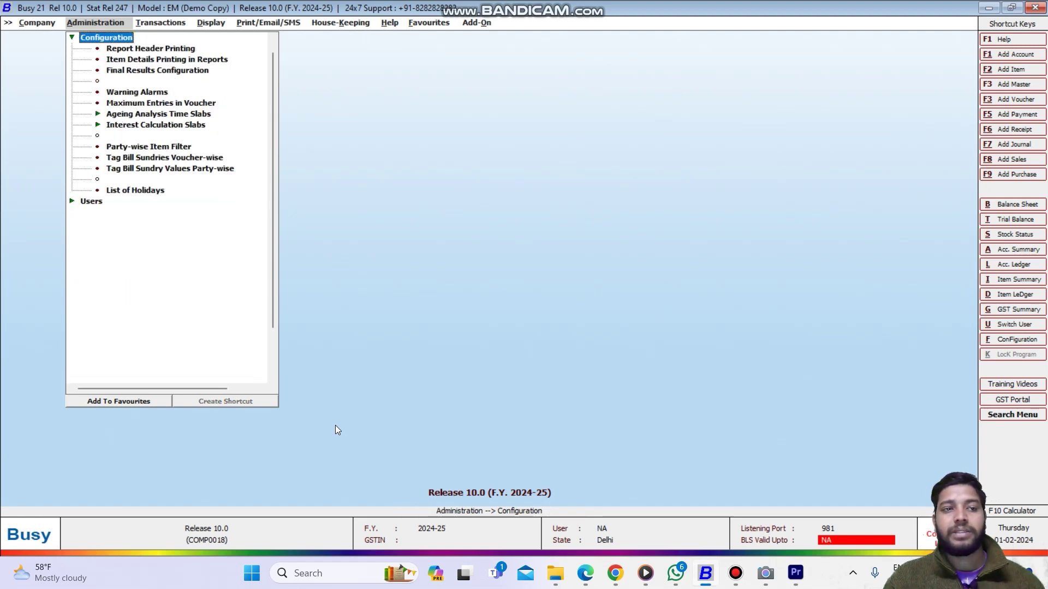
key(Left)
key(Right)
key(Down)
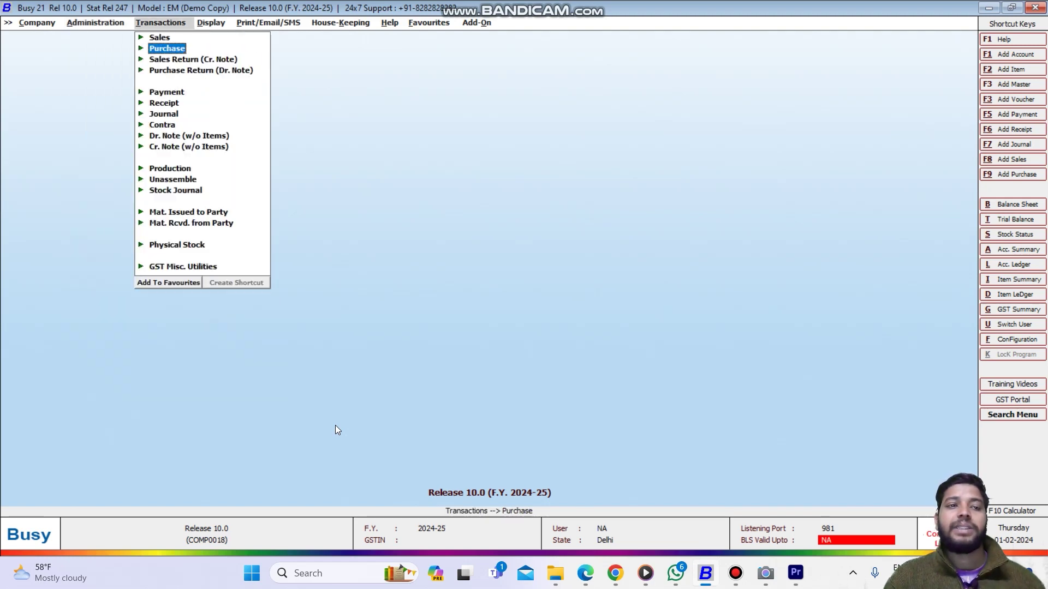
key(Left)
key(Up)
key(Right)
key(Down)
key(Down)
key(Down)
key(Down)
key(Right)
key(Down)
key(Return)
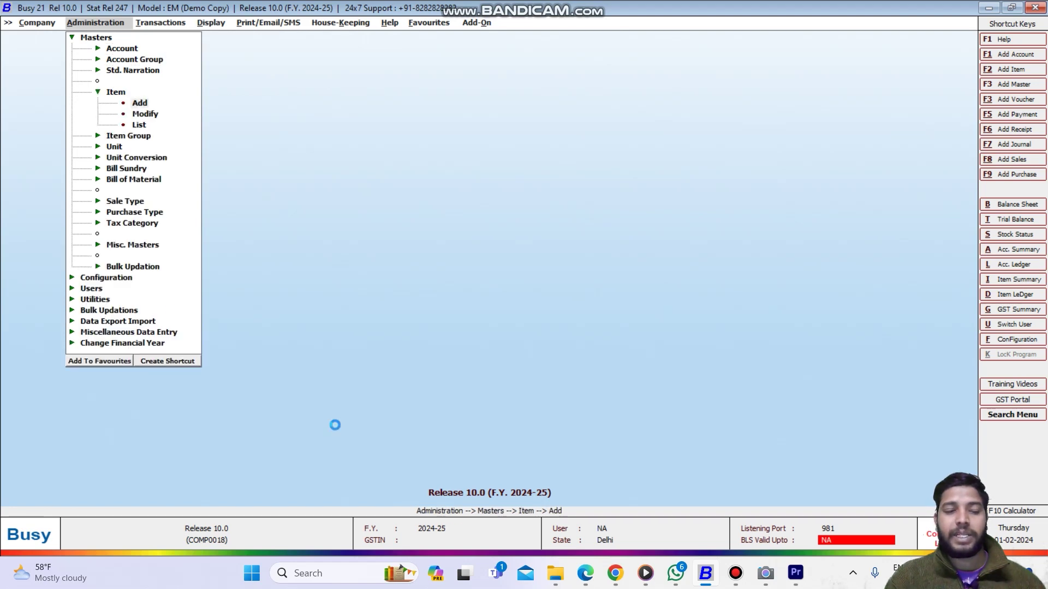
key(Return)
key(Return)
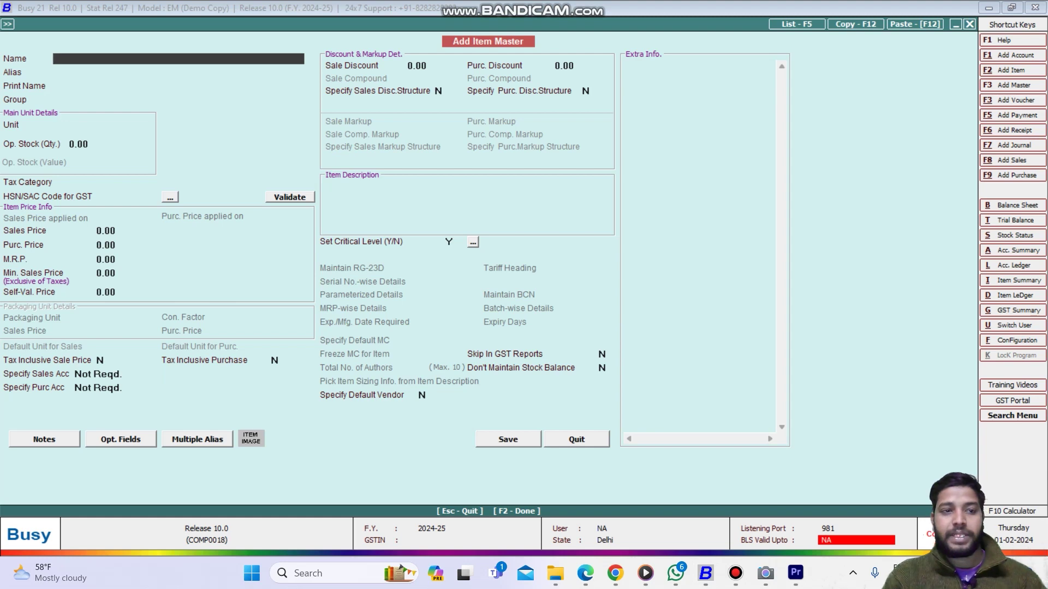
Name the item Test, assign it to the General group and set its unit to Pcs
text(Test)
key(Return)
key(Return)
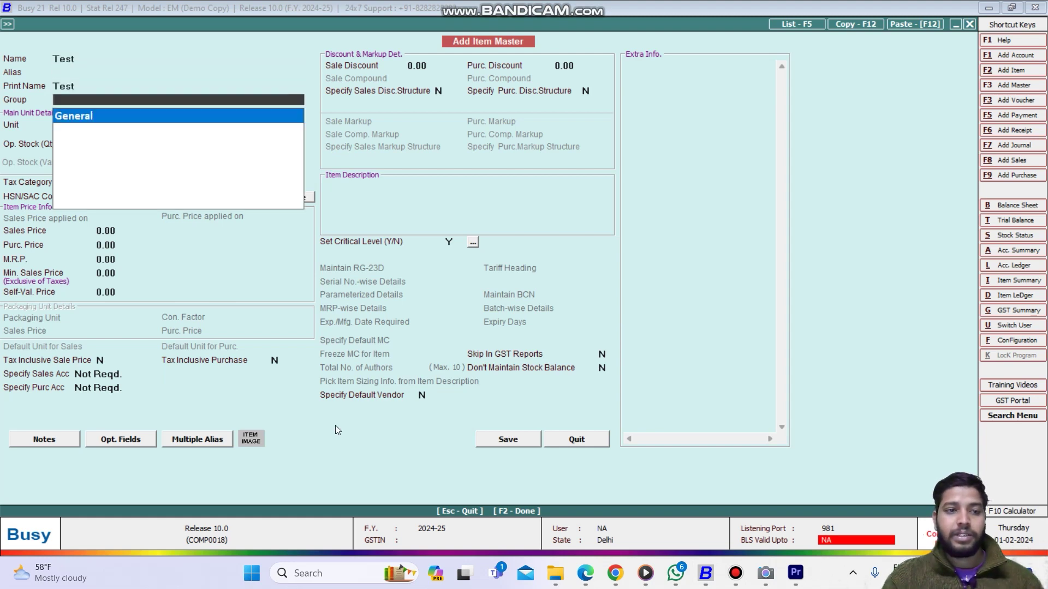
key(Return)
text(pc)
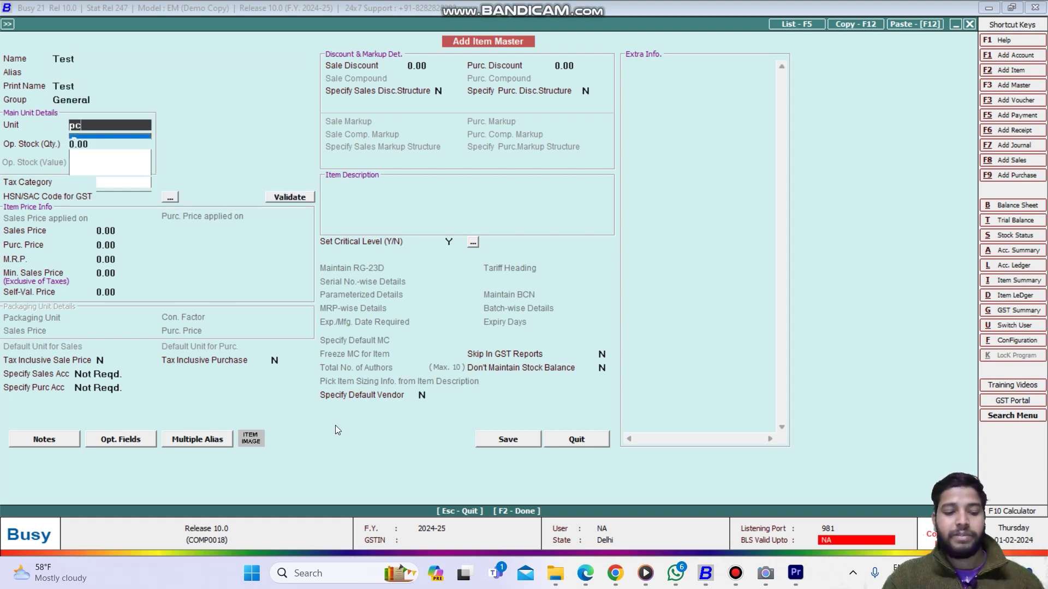
key(Return)
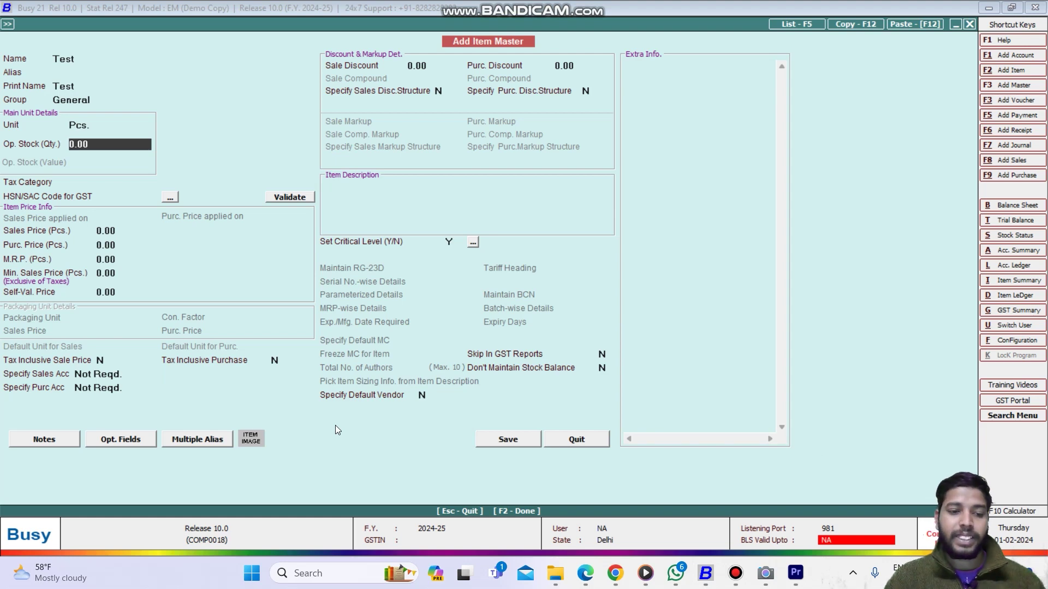
Save the new item without an HSN/SAC code
key(F2)
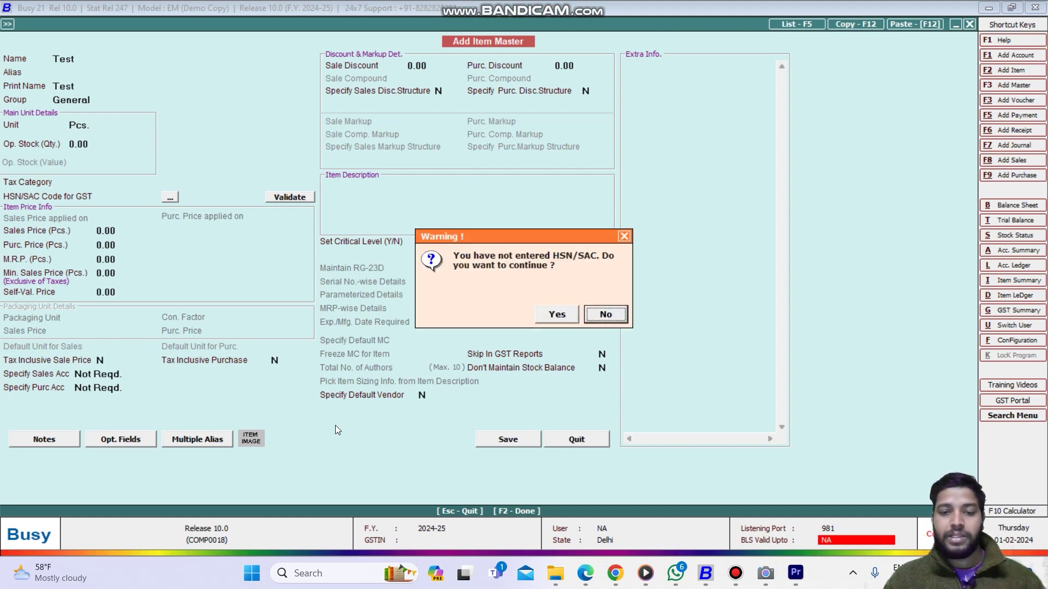
key(Left)
key(Return)
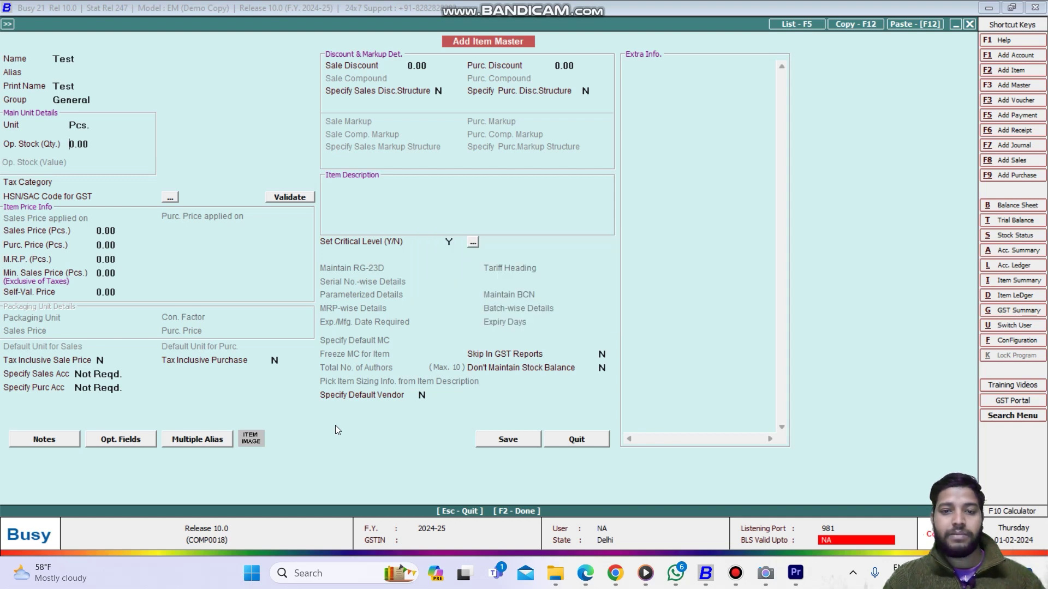
key(Return)
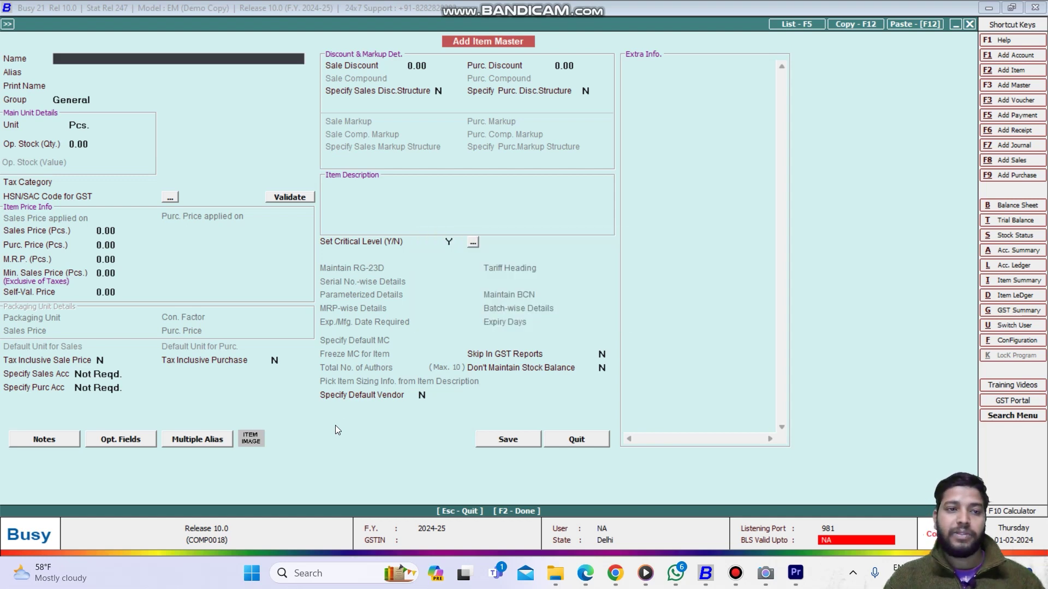
Leave the item form and start a new sales voucher in series Main dated 01-04-2024 with sale type Central-12%
key(Up)
key(Up)
key(Up)
key(Up)
key(Up)
key(Right)
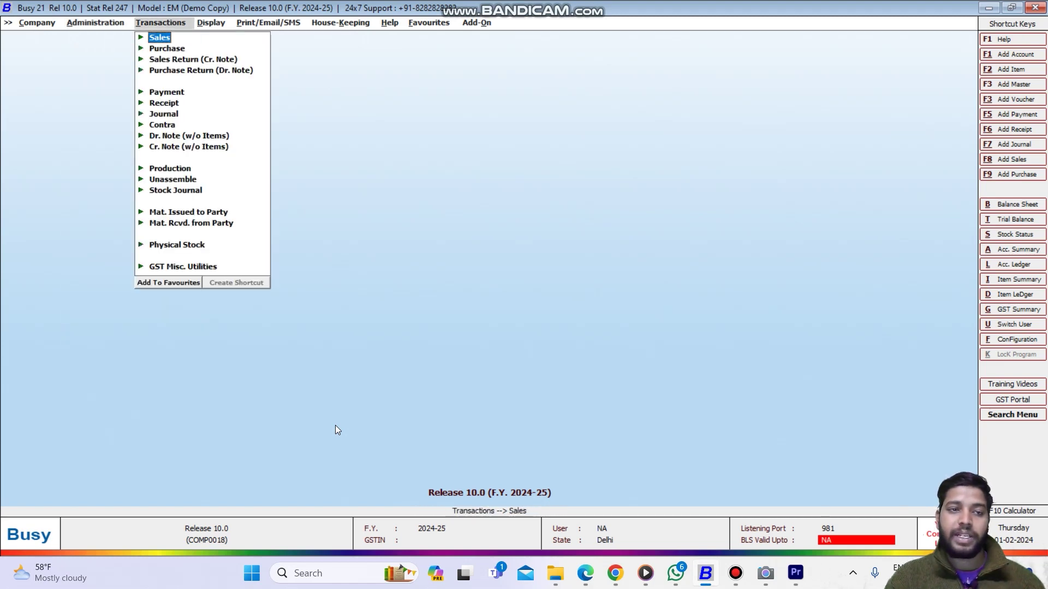
key(Return)
key(Return)
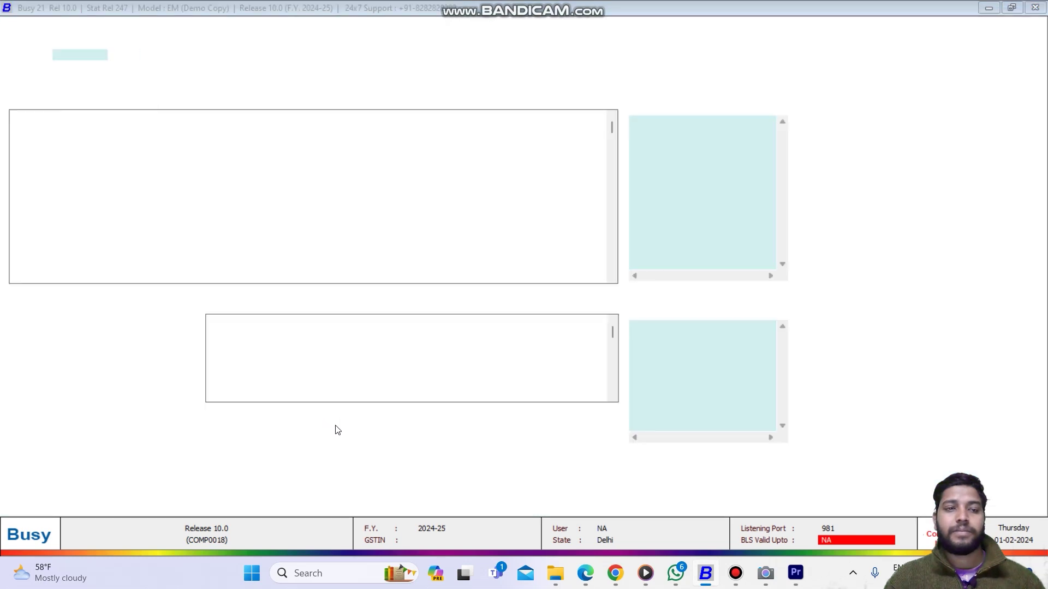
key(Return)
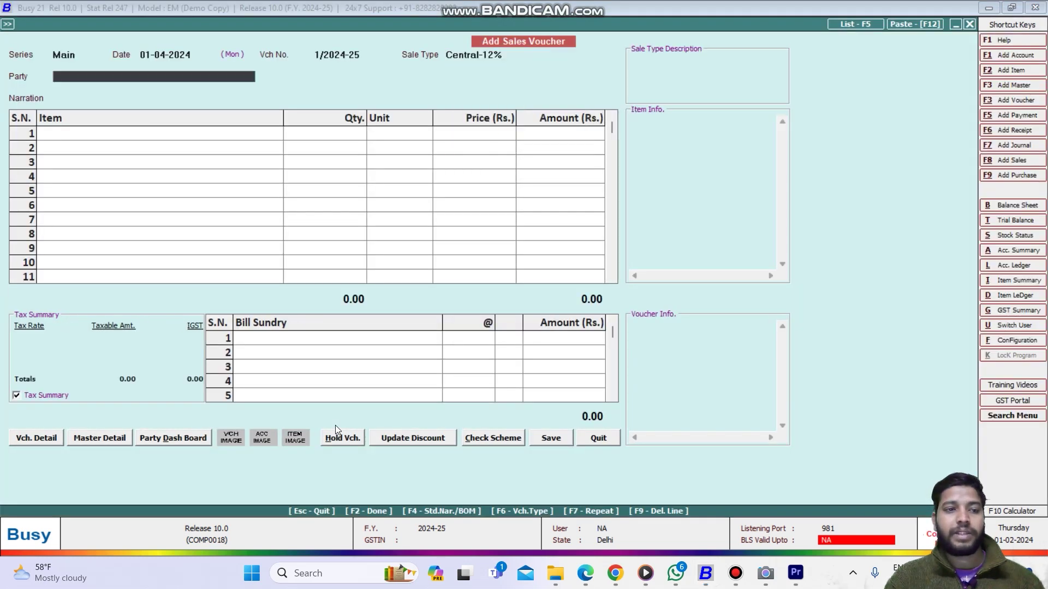
Select Busy Infotech Pvt. Ltd. as the party and add item Test with a quantity of 1 Pcs
key(Return)
key(y)
key(Return)
key(Return)
key(Return)
text(1)
key(Return)
key(Return)
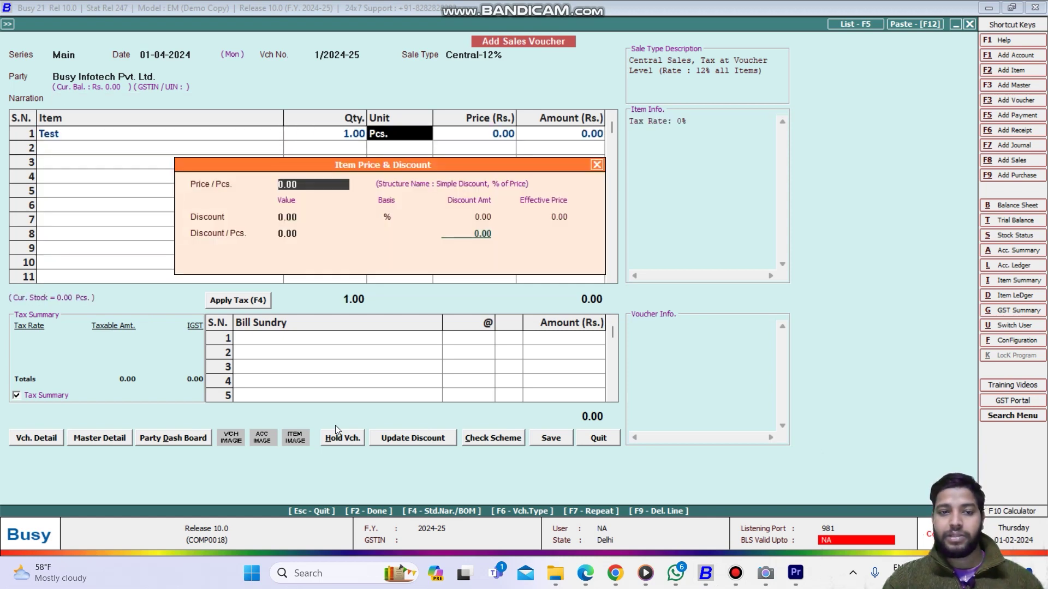
Set the item's price to 100 per piece with no discount
text(100)
key(Return)
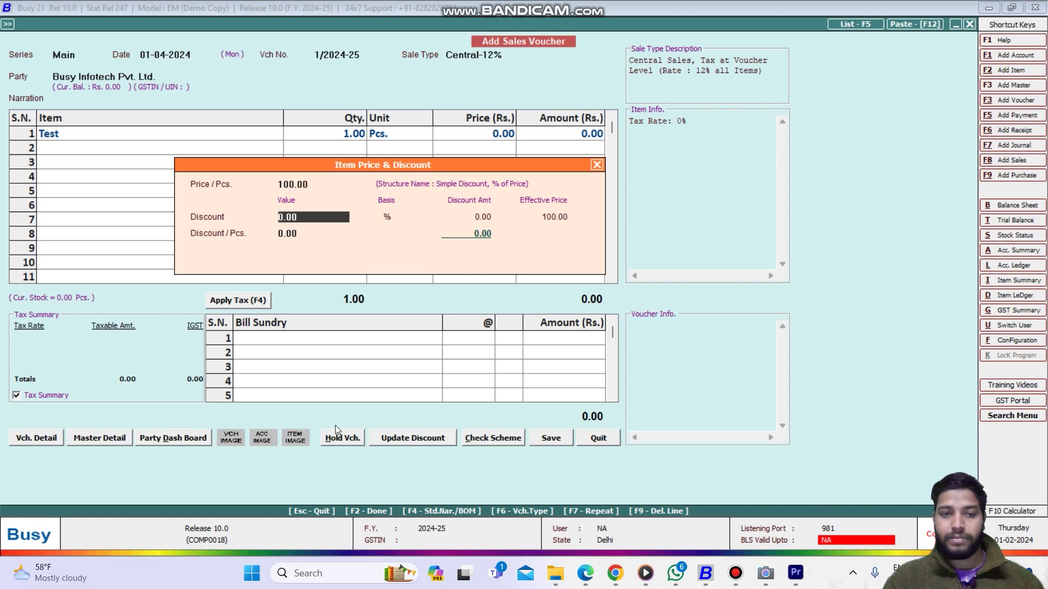
key(Return)
key(Return)
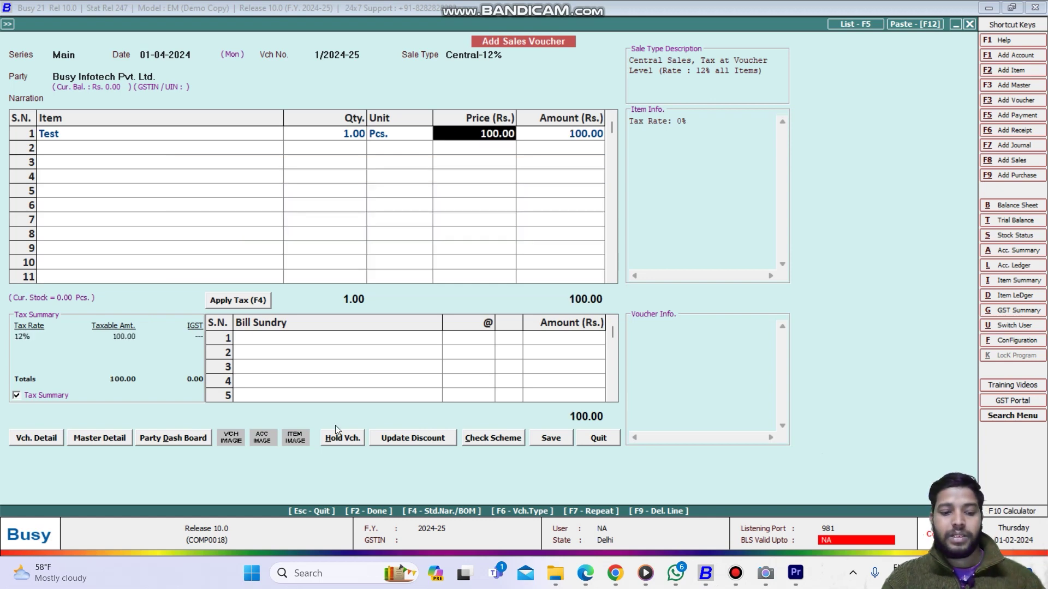
Save the sales voucher with blank transport details and decline printing the invoice
key(F2)
key(Left)
key(Return)
key(F2)
key(Left)
key(Return)
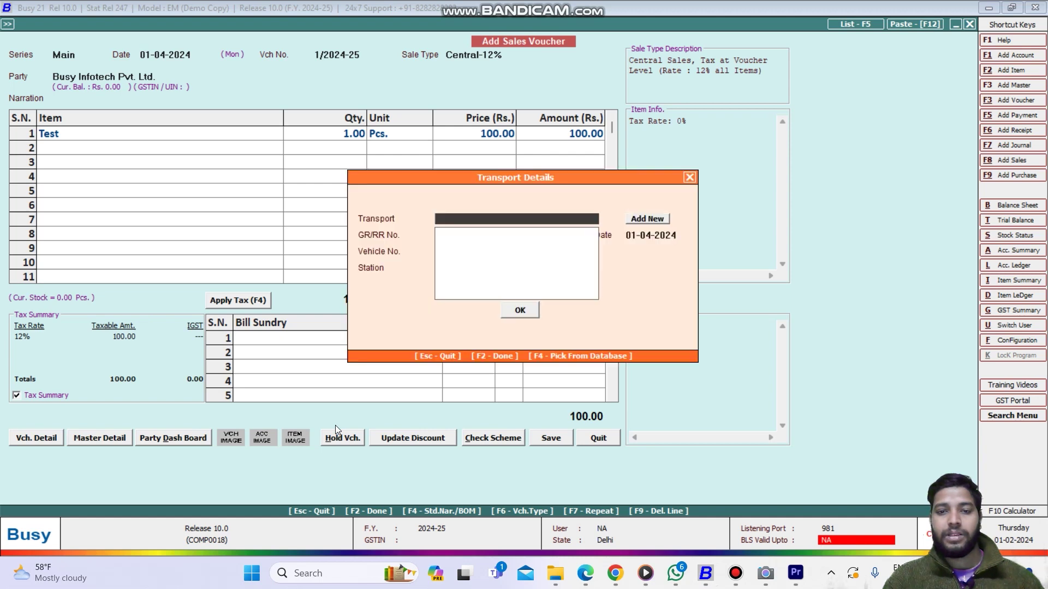
key(F2)
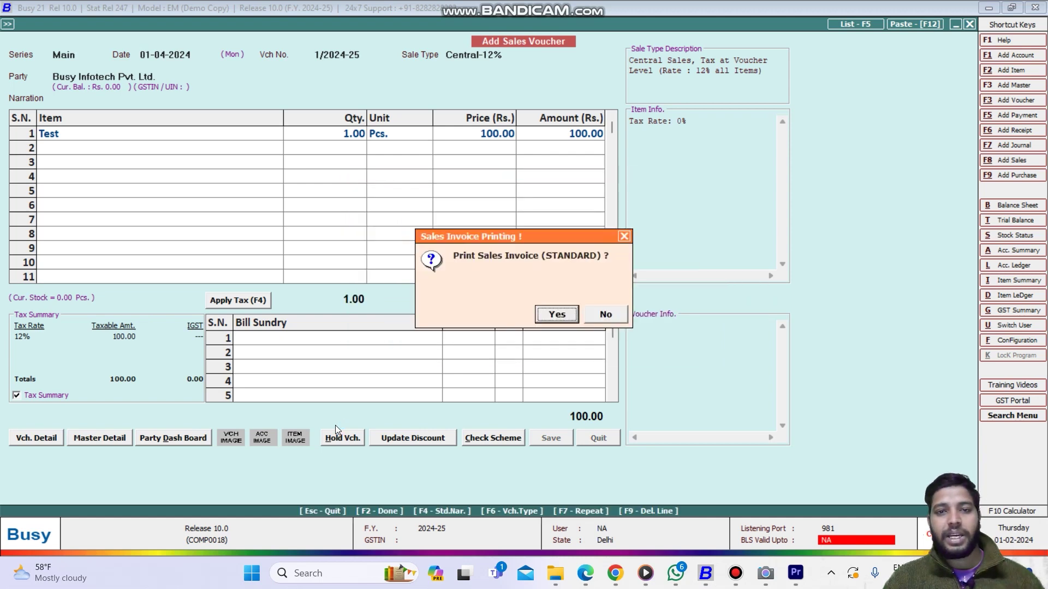
key(Right)
key(Return)
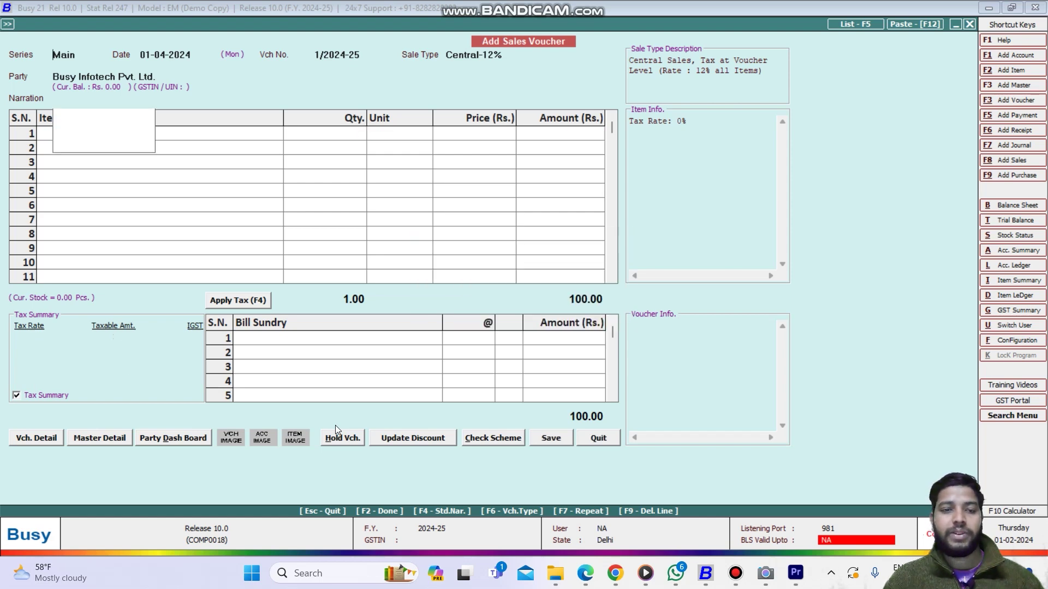
Quit the blank sales voucher form
key(Escape)
key(Escape)
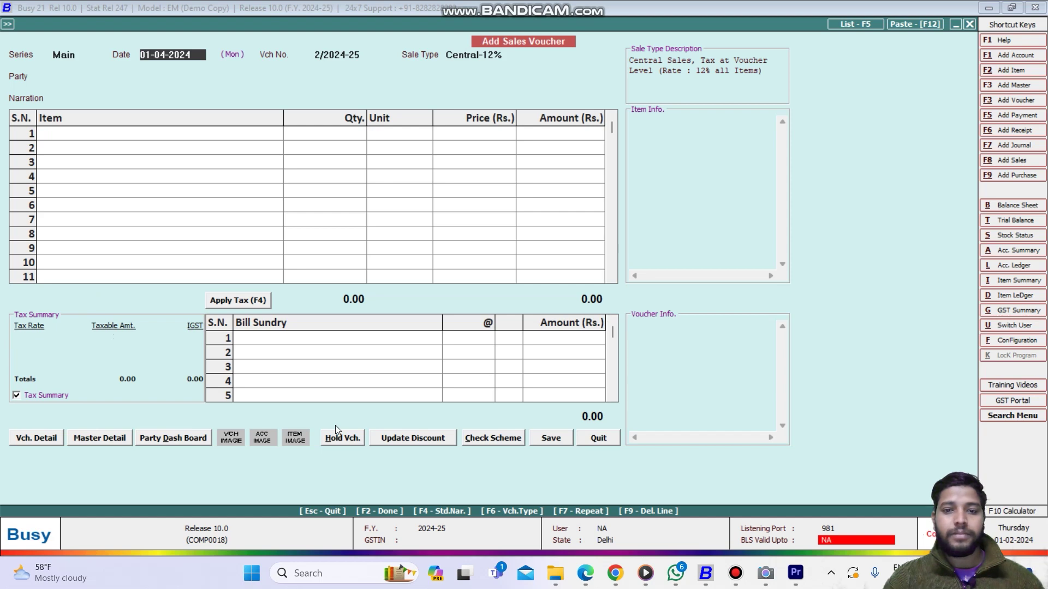
key(Escape)
key(Right)
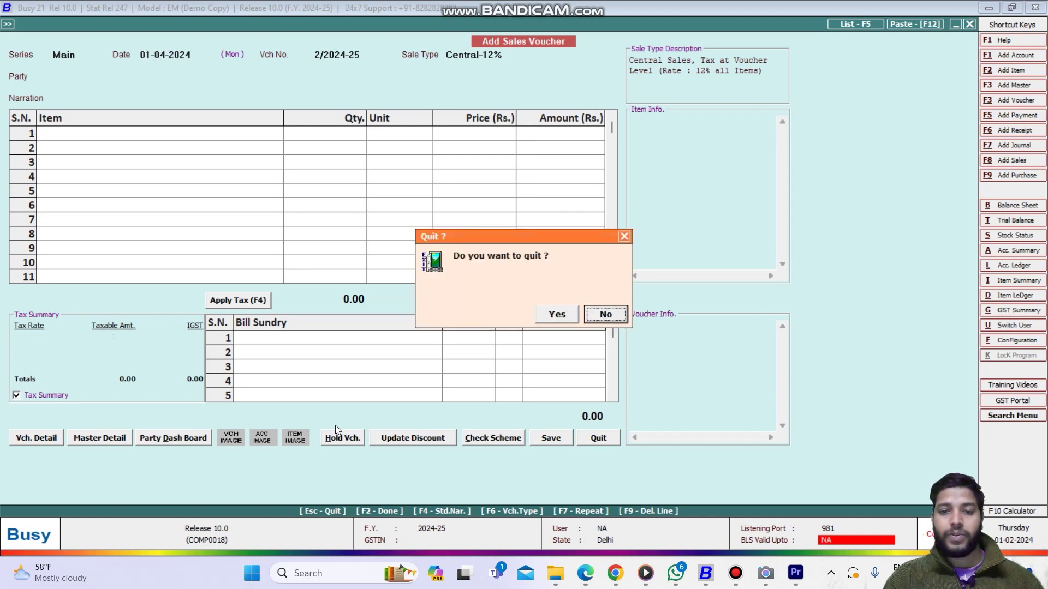
key(Return)
key(Escape)
Open sales voucher 1/2024-25 of series Main, dated 01-04-2024, for modification
key(Return)
key(Down)
key(Return)
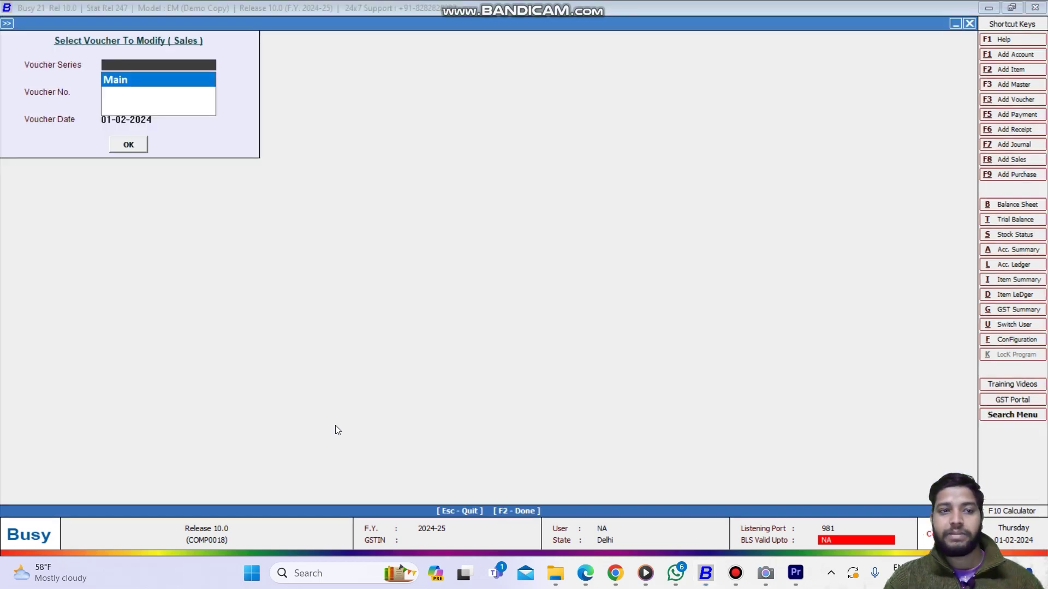
key(Return)
key(Return)
key(Return)
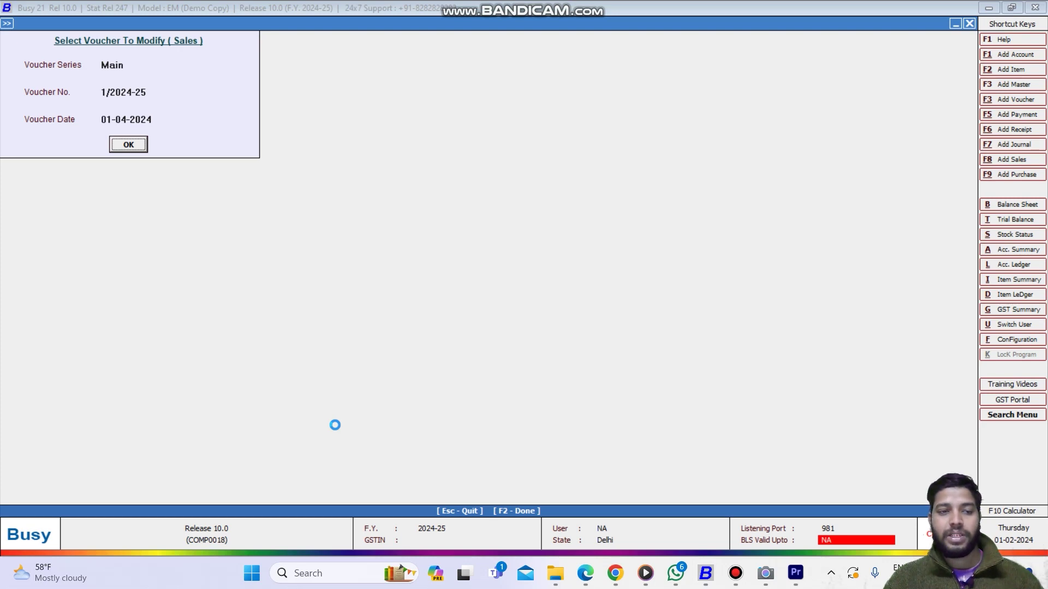
key(Return)
Change the price of item Test in the voucher to 150
key(Return)
key(Return)
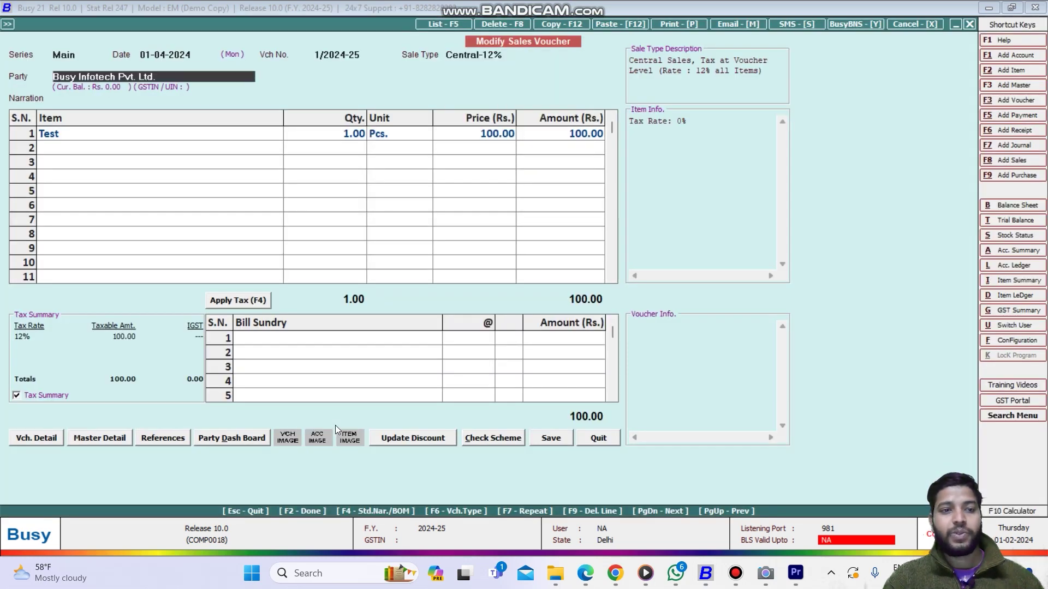
key(Return)
key(Left)
key(Return)
key(Return)
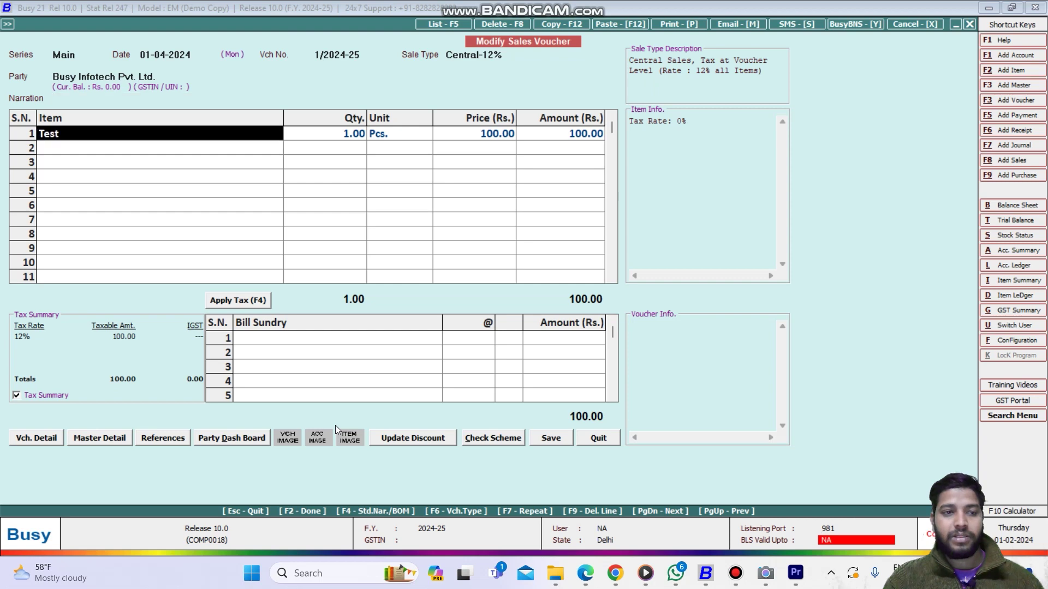
key(Return)
key(Return)
key(Return)
text(150)
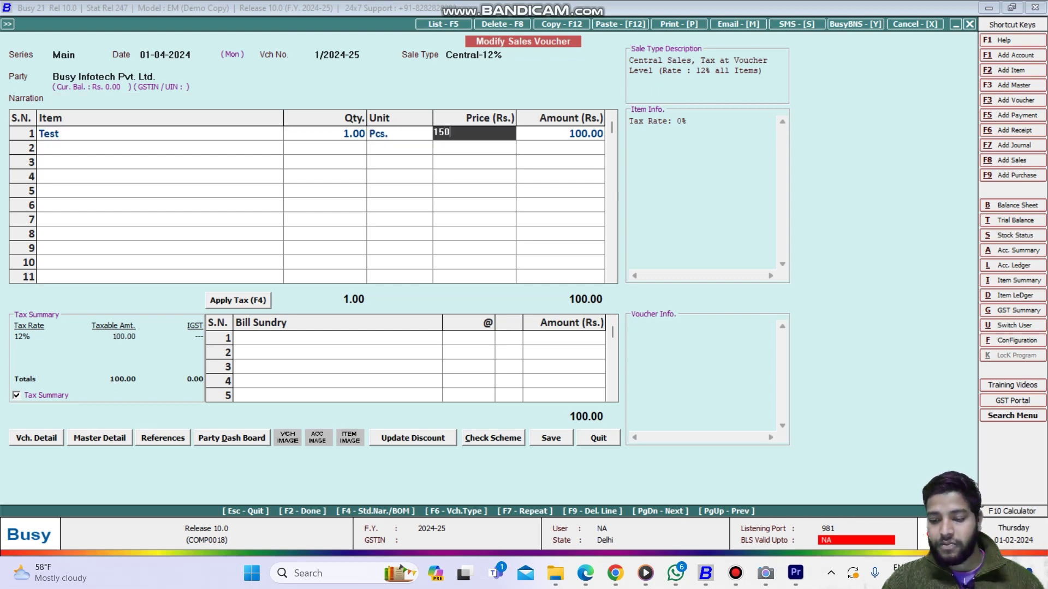
key(Return)
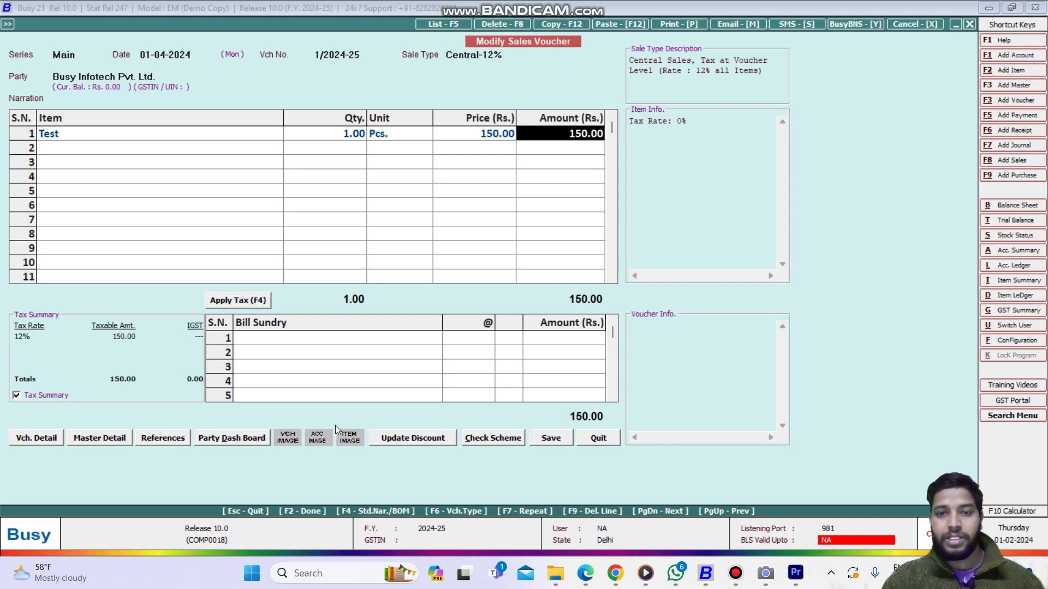
Save the modified voucher, leaving the transport details blank
key(Return)
key(Return)
key(y)
key(y)
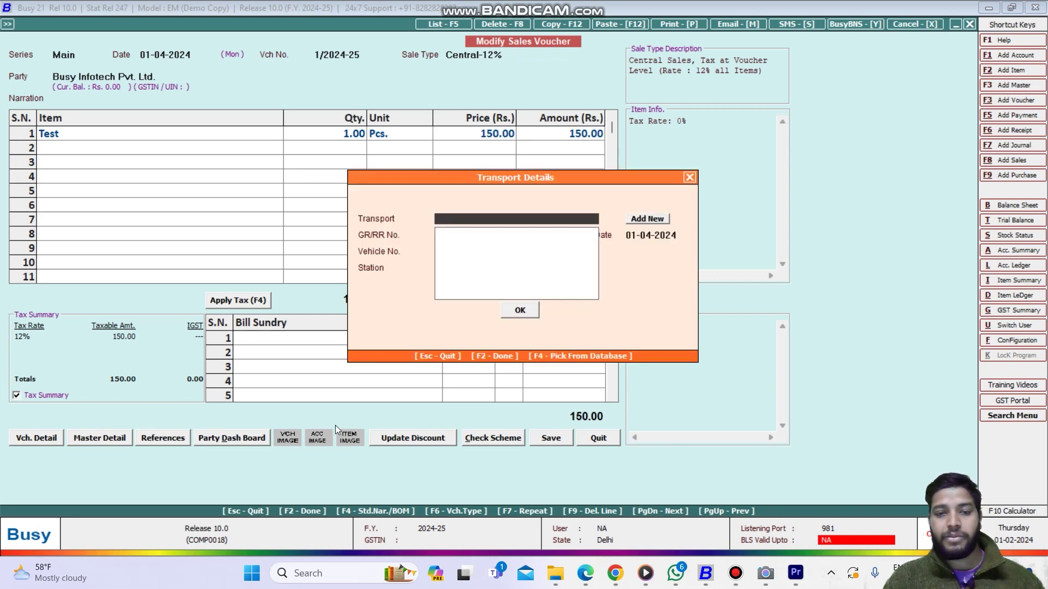
key(Escape)
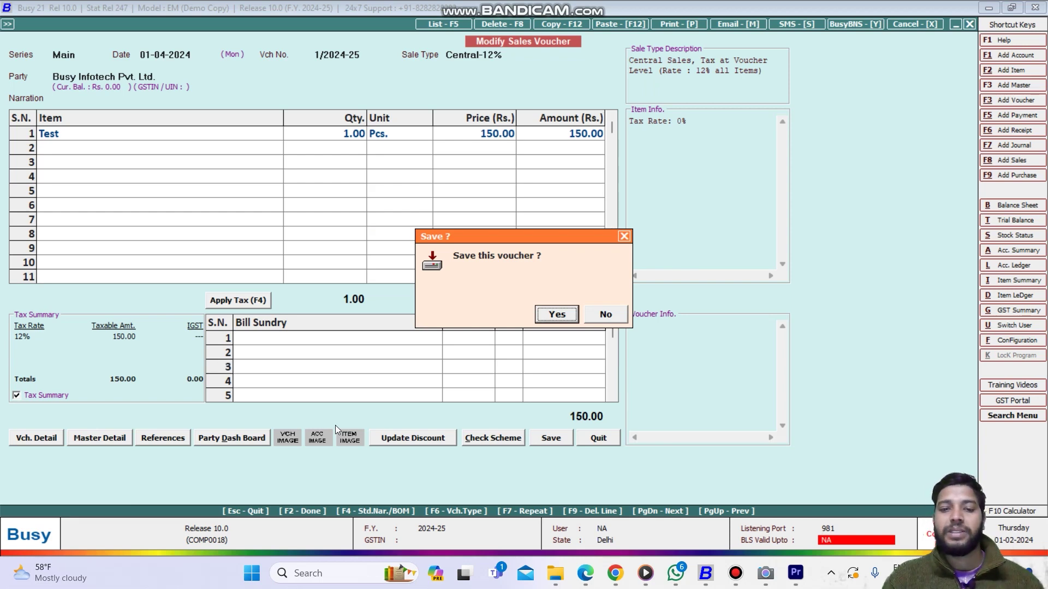
key(y)
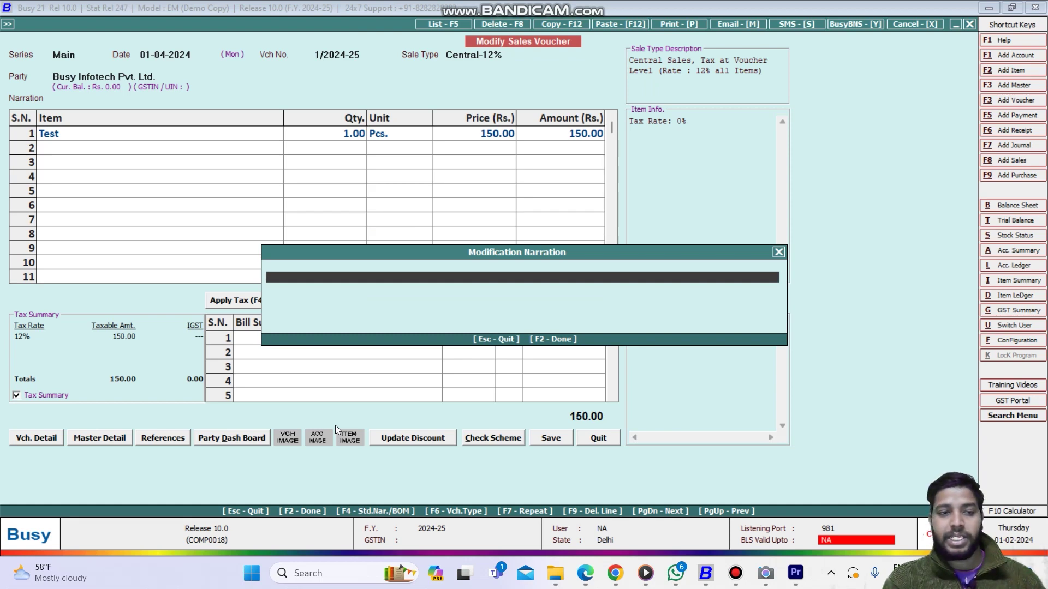
Record the modification narration "wanted to change the price", finish saving the voucher and quit the voucher selection form
text(w)
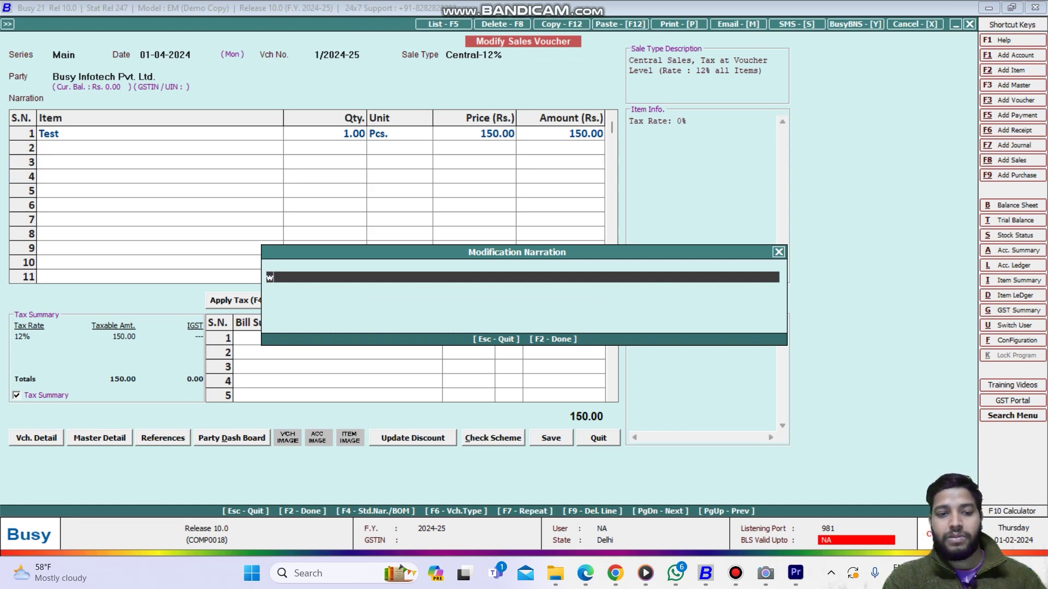
text(anted to ch)
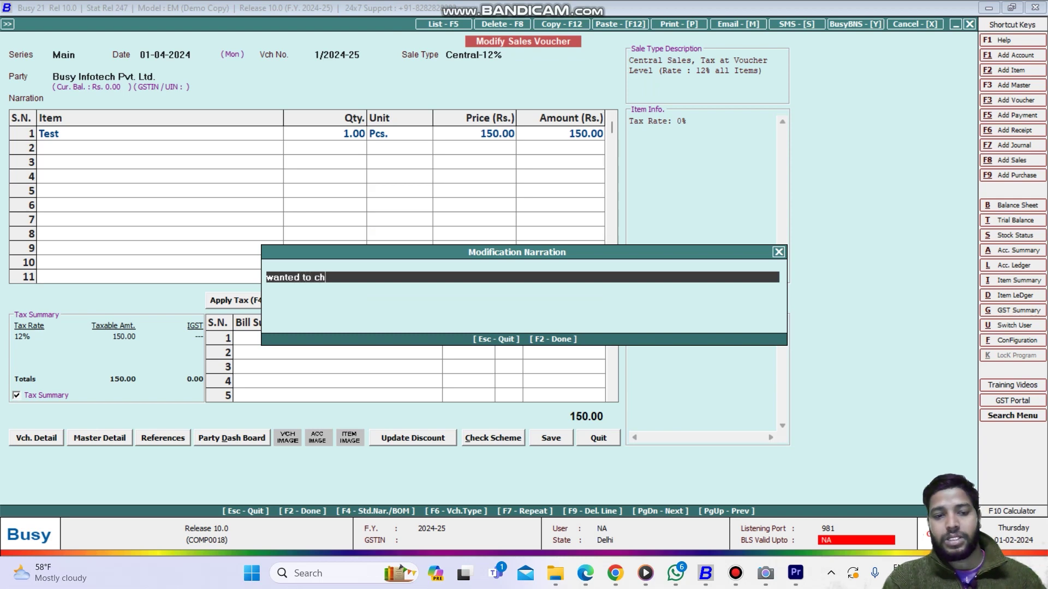
text(ange the price)
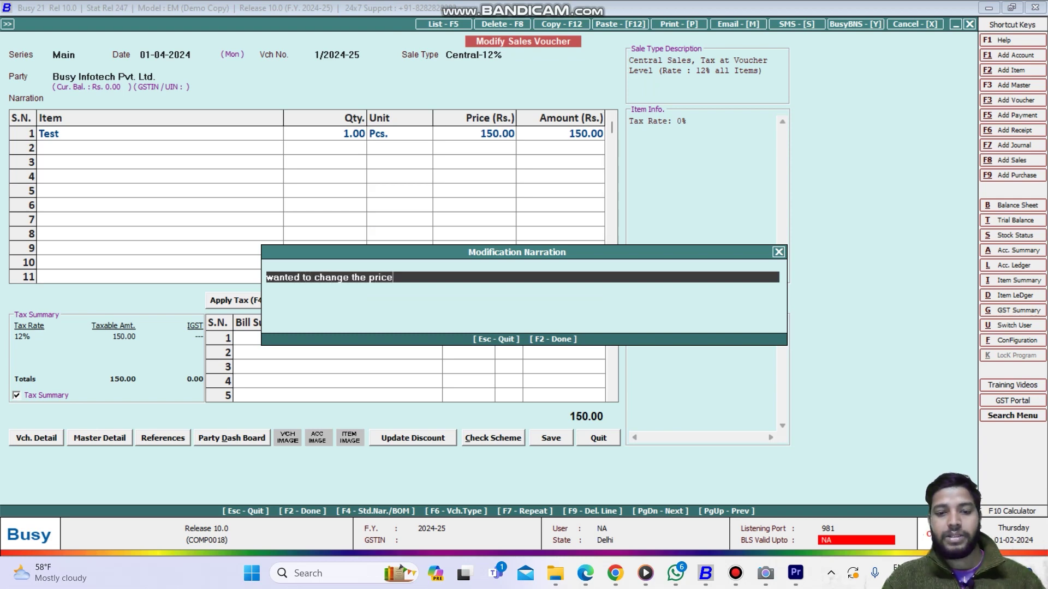
key(F2)
key(Escape)
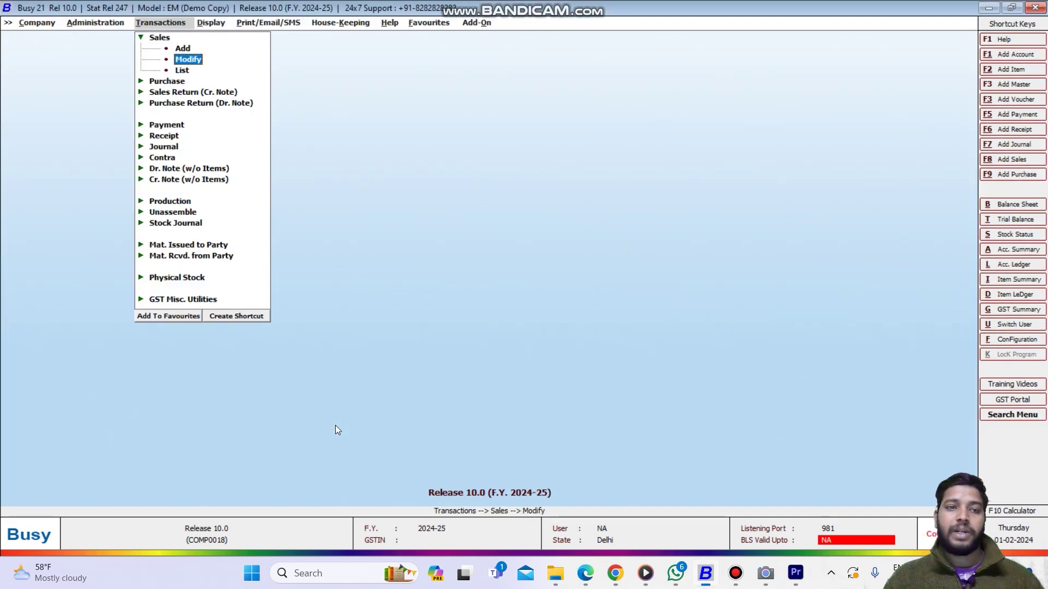
Expand the Audit Trail reports under the display Check List
key(Right)
key(Down)
key(Down)
key(Down)
key(Down)
key(Down)
key(Down)
key(Down)
key(Down)
key(Down)
key(Down)
key(Down)
key(Down)
key(Down)
key(Down)
key(Down)
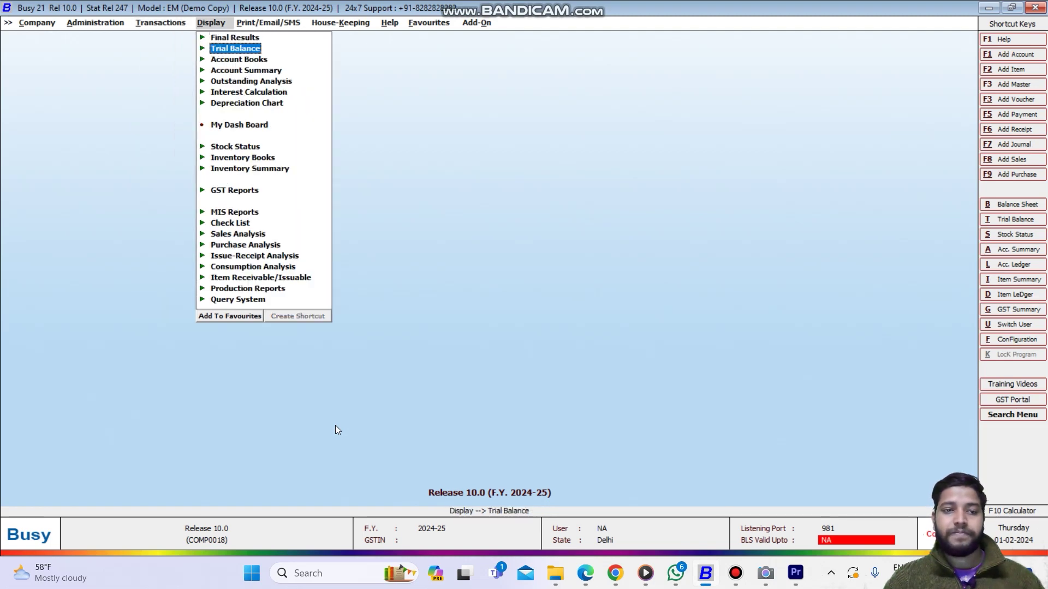
key(Up)
key(Up)
key(Right)
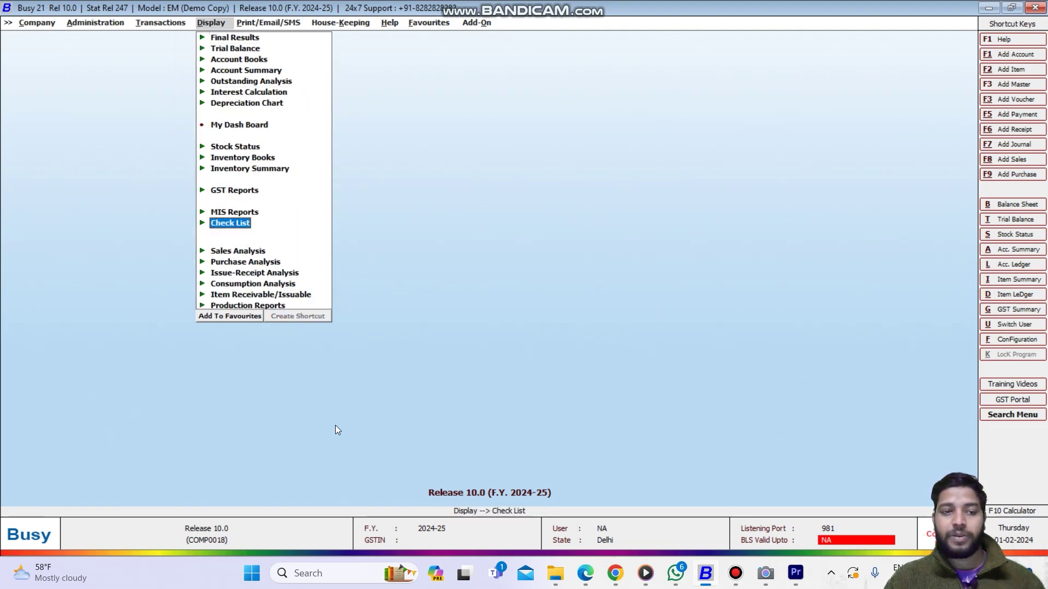
key(Down)
key(Down)
key(Right)
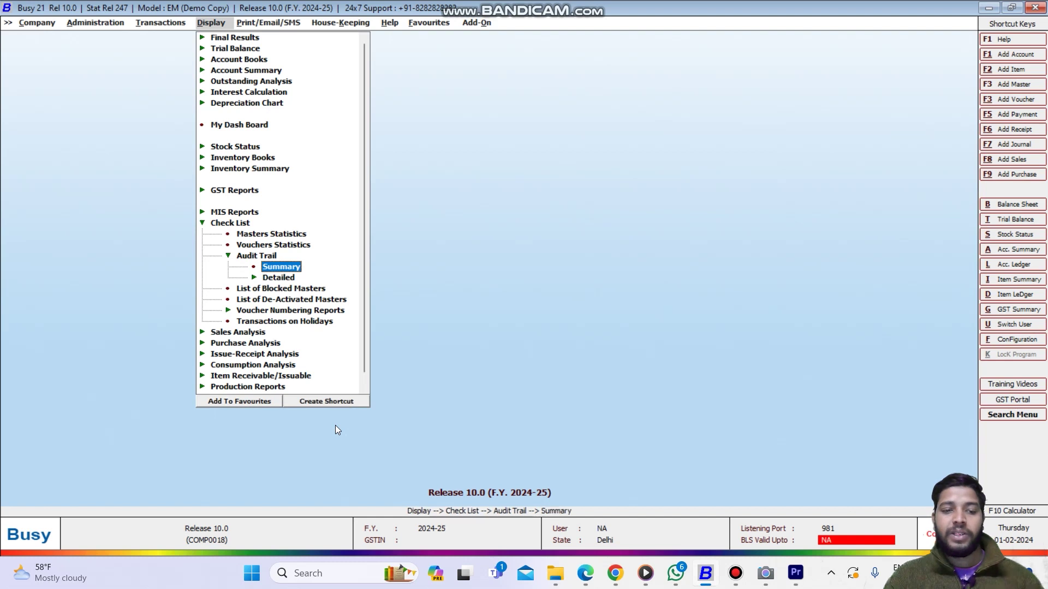
key(Up)
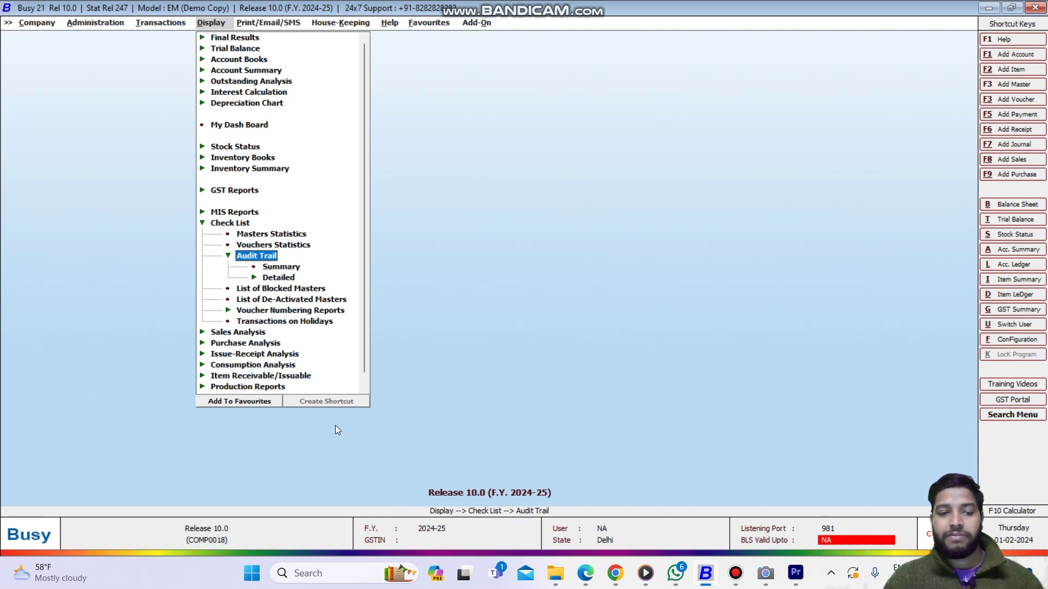
key(Down)
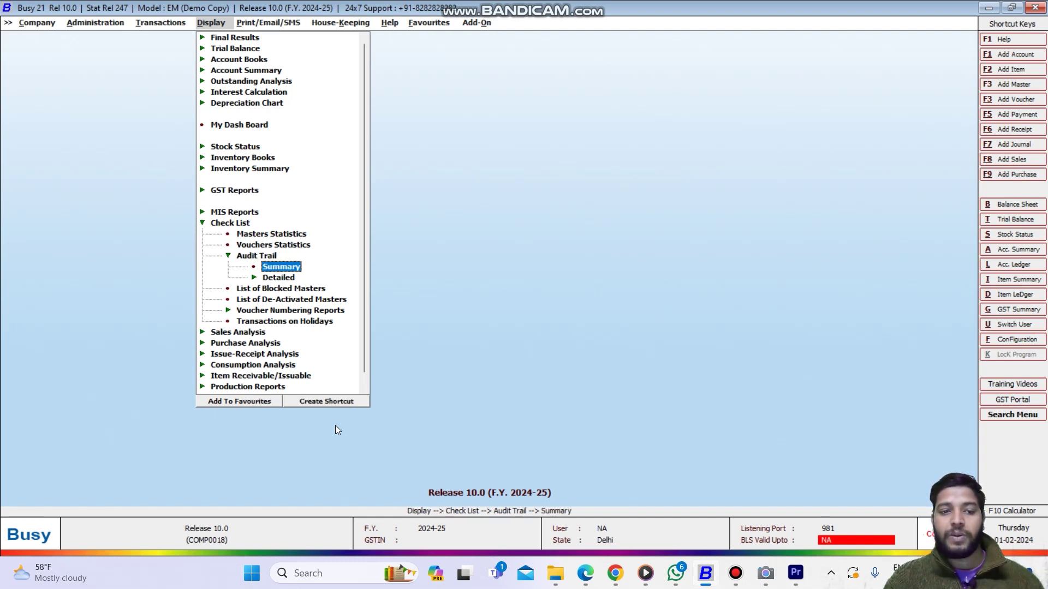
key(Up)
key(Down)
key(Up)
key(Down)
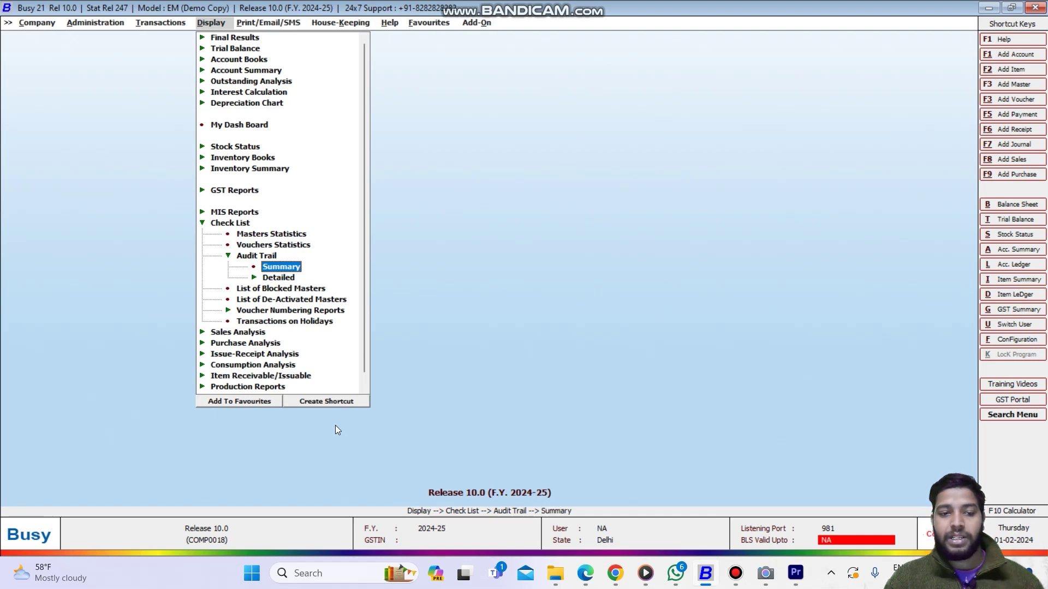
Open the detailed voucher audit trail for the Sales voucher type
key(Down)
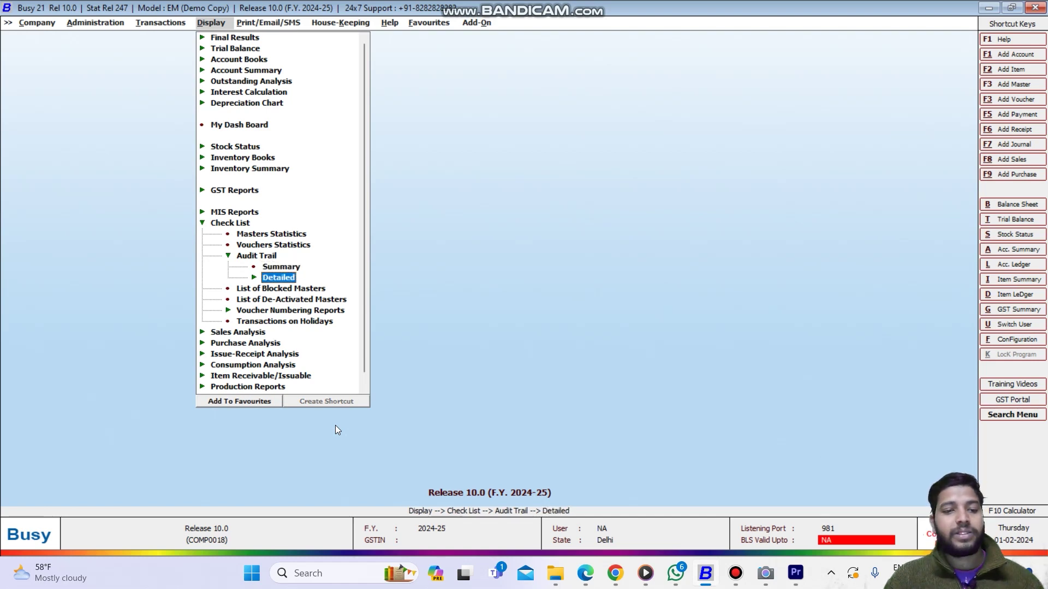
key(Up)
key(Down)
key(Down)
key(Up)
key(Return)
key(Down)
key(Down)
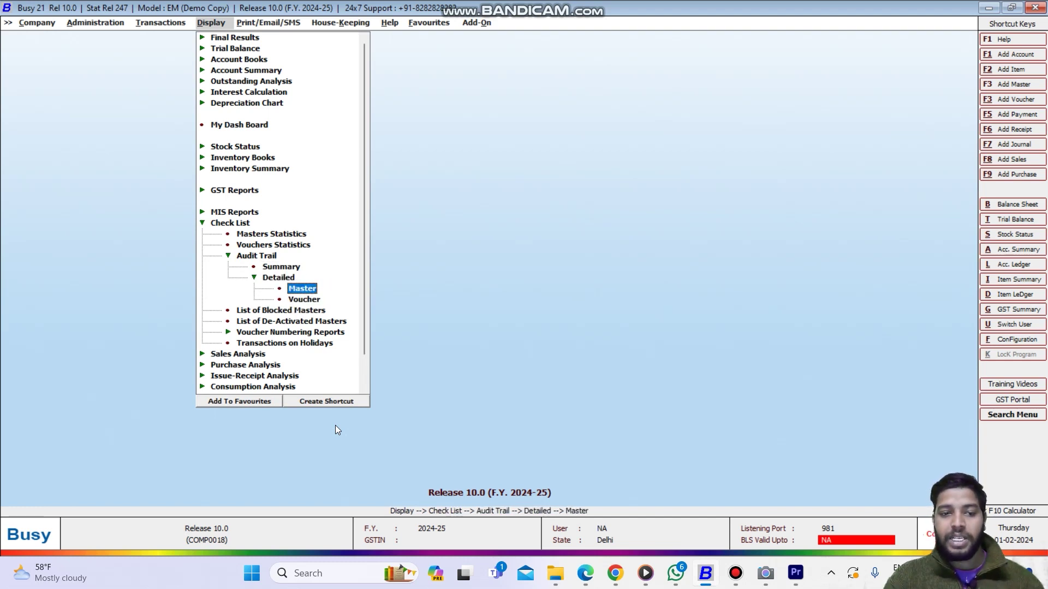
key(Return)
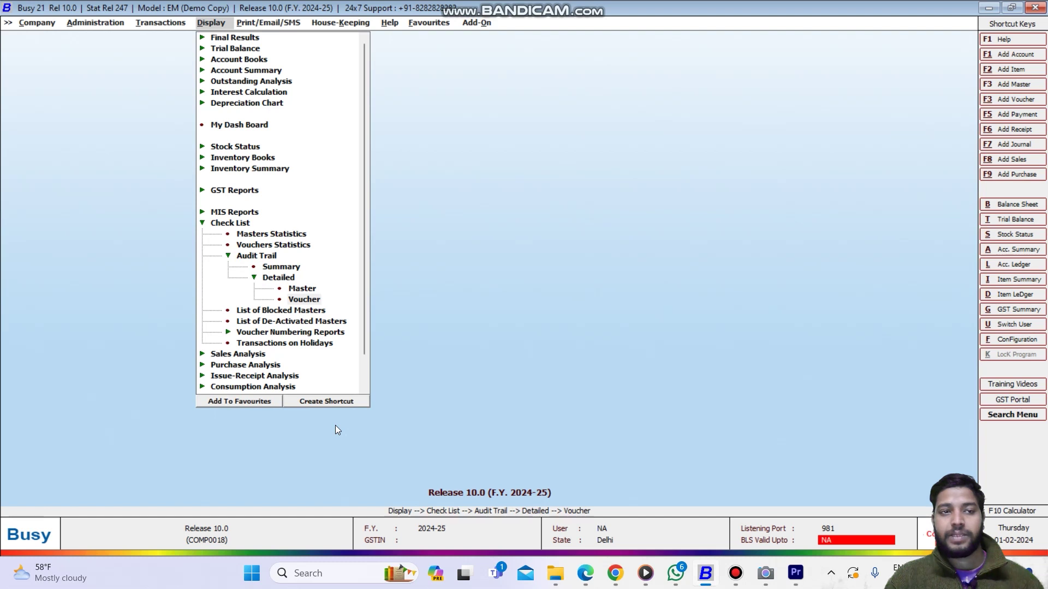
key(Return)
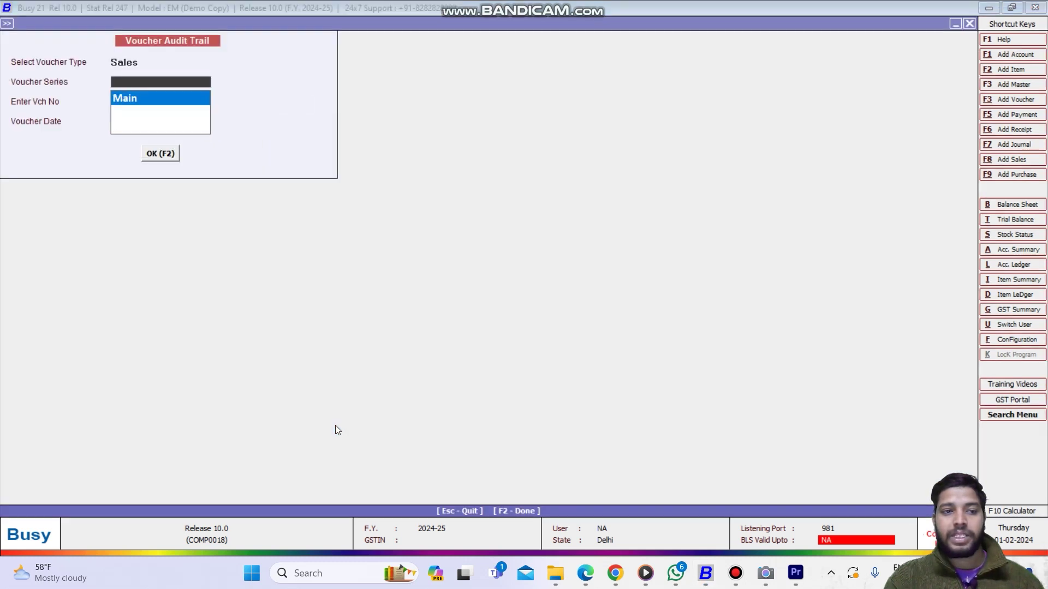
Try to open the audit trail of voucher number 1 in series Main, dated 01-04-2024, and quit the form
key(Return)
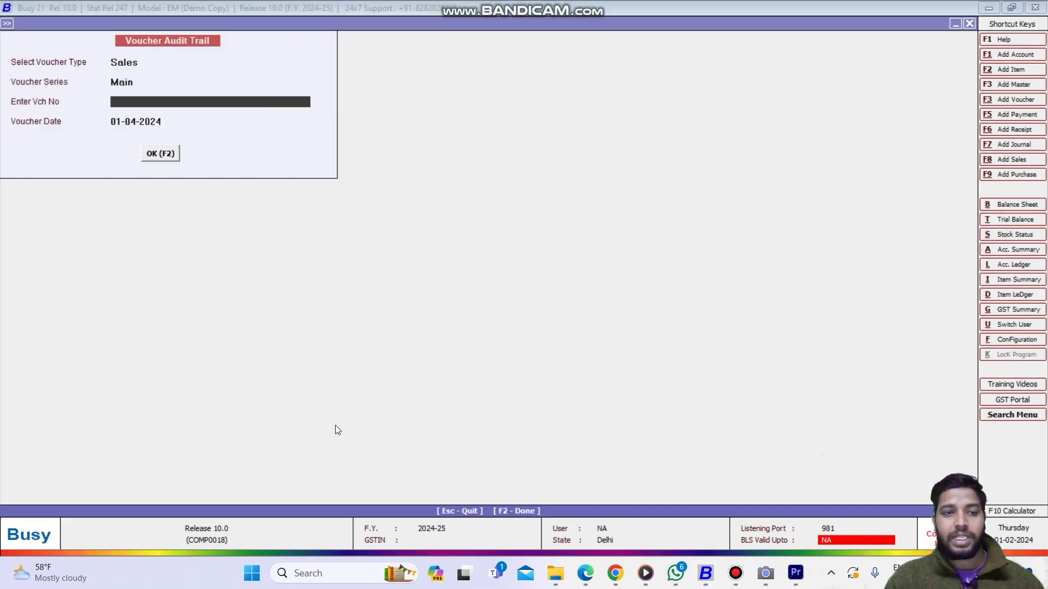
key(Return)
key(Up)
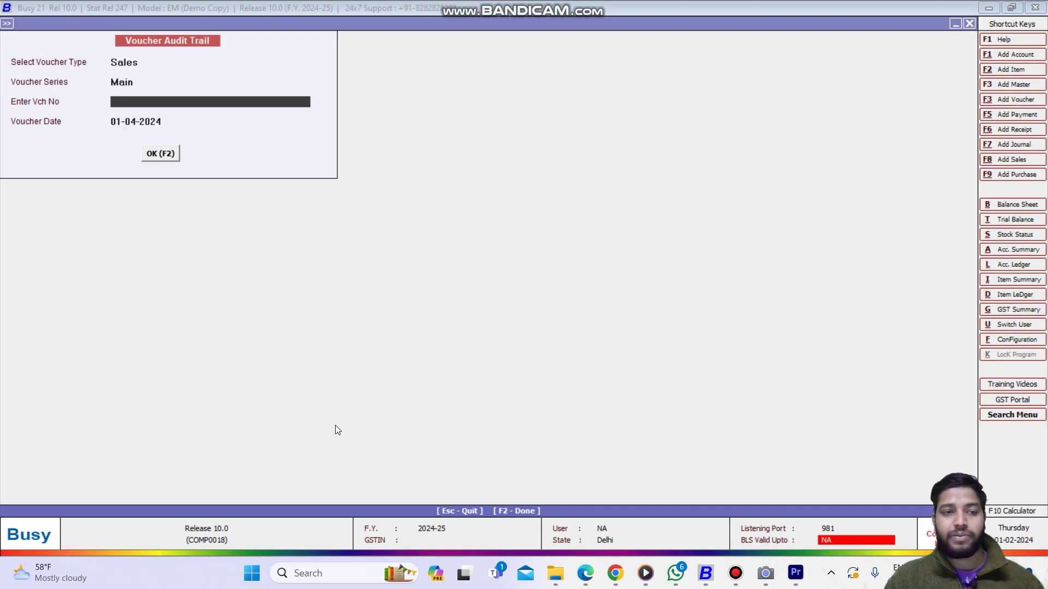
text(1)
key(Return)
key(Return)
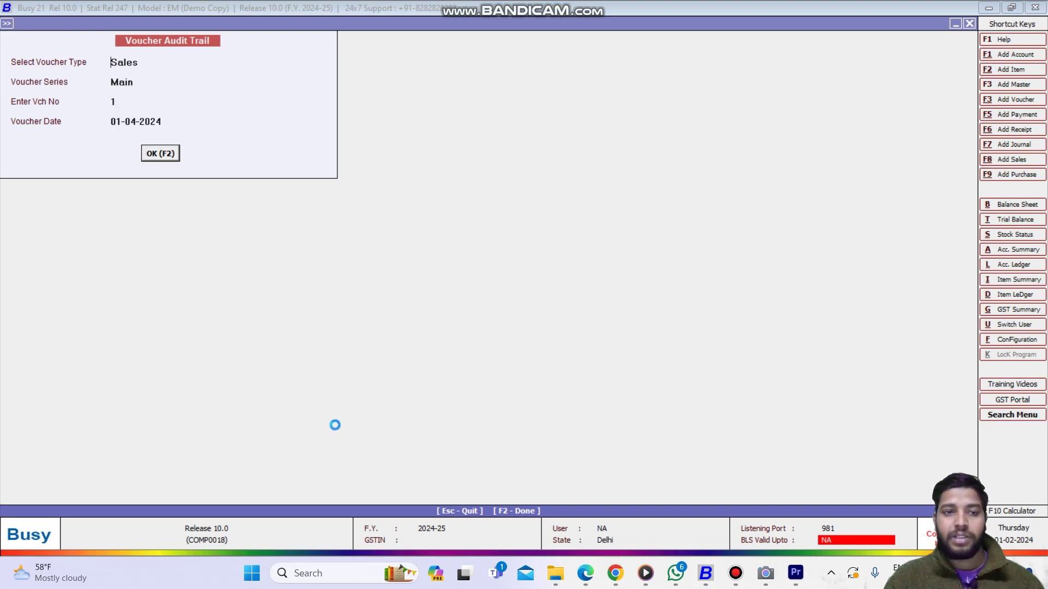
key(Escape)
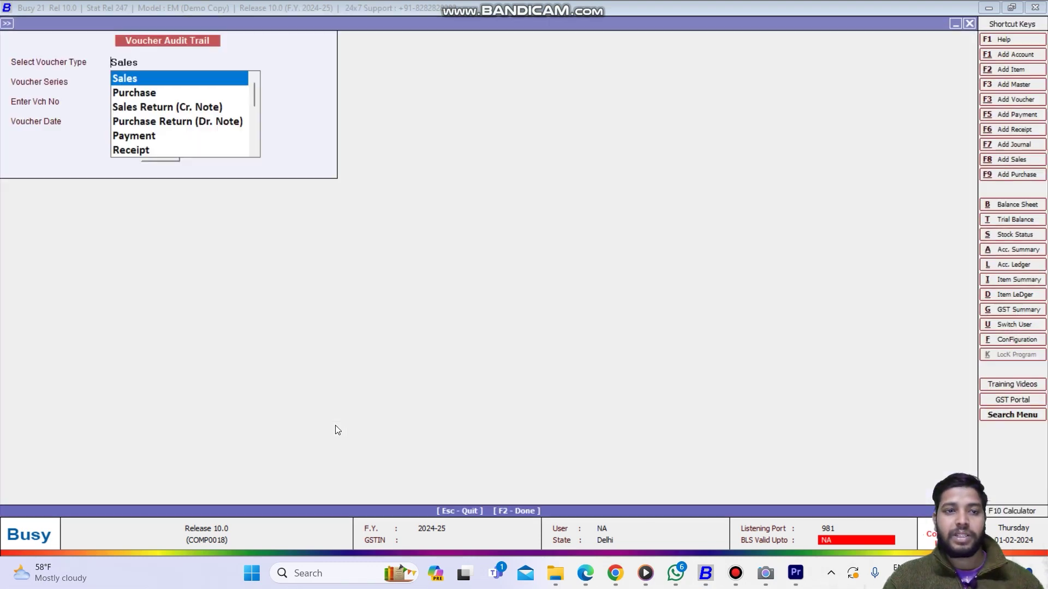
key(Escape)
key(Escape)
key(Escape)
Copy the full voucher number 1/2024-25 from the sales voucher modification form for series Main and quit the form
key(Left)
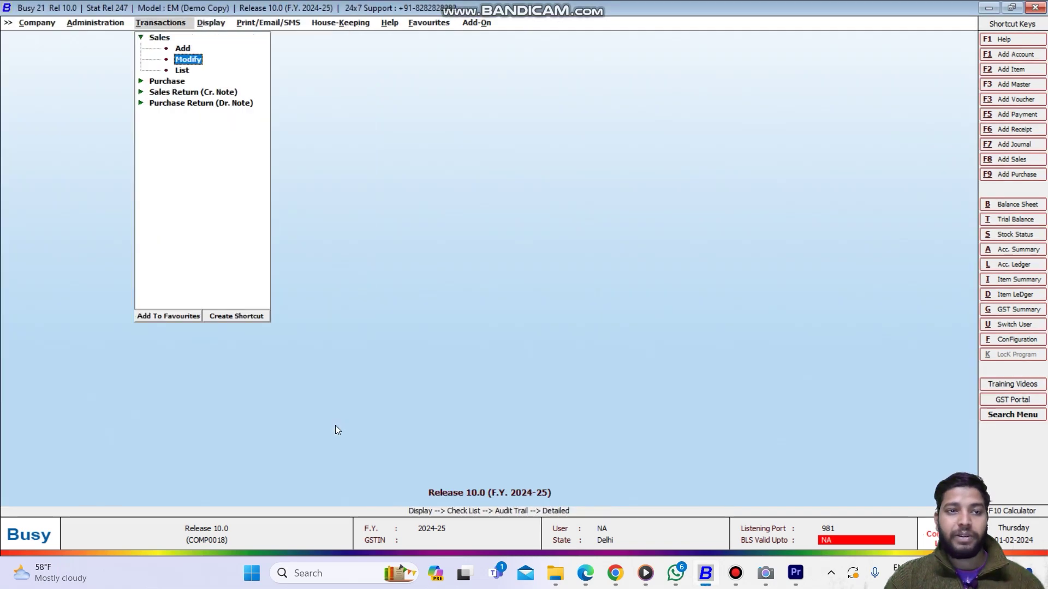
key(Return)
key(Return)
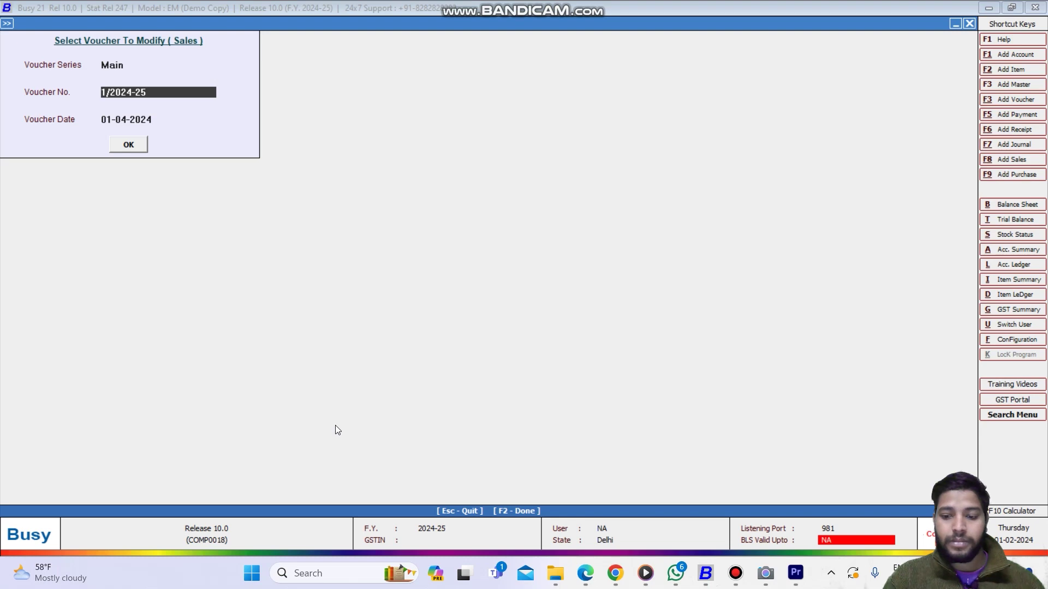
key(Return)
key(Up)
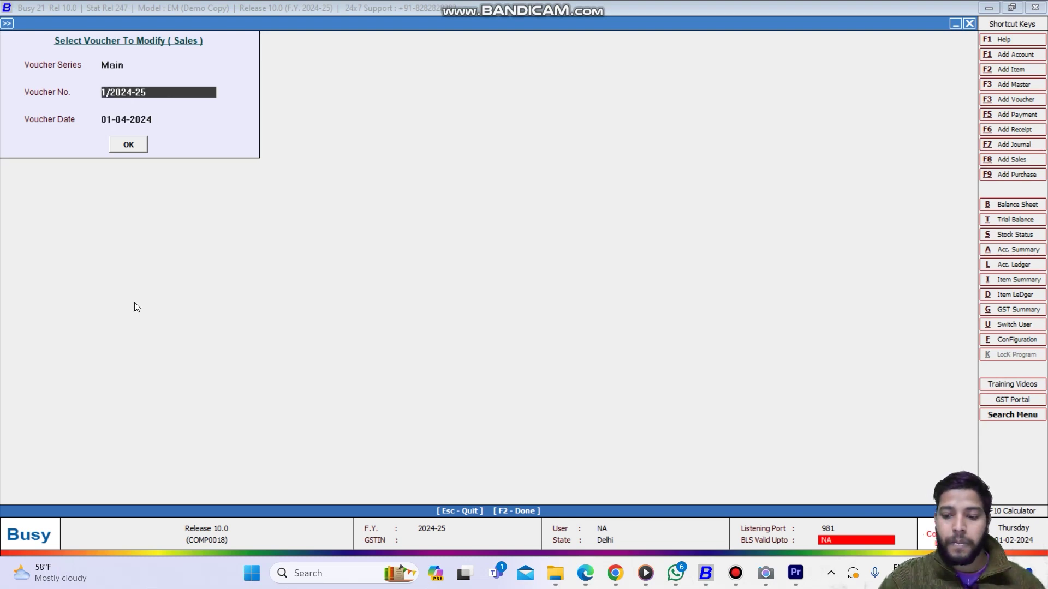
key(shift+End)
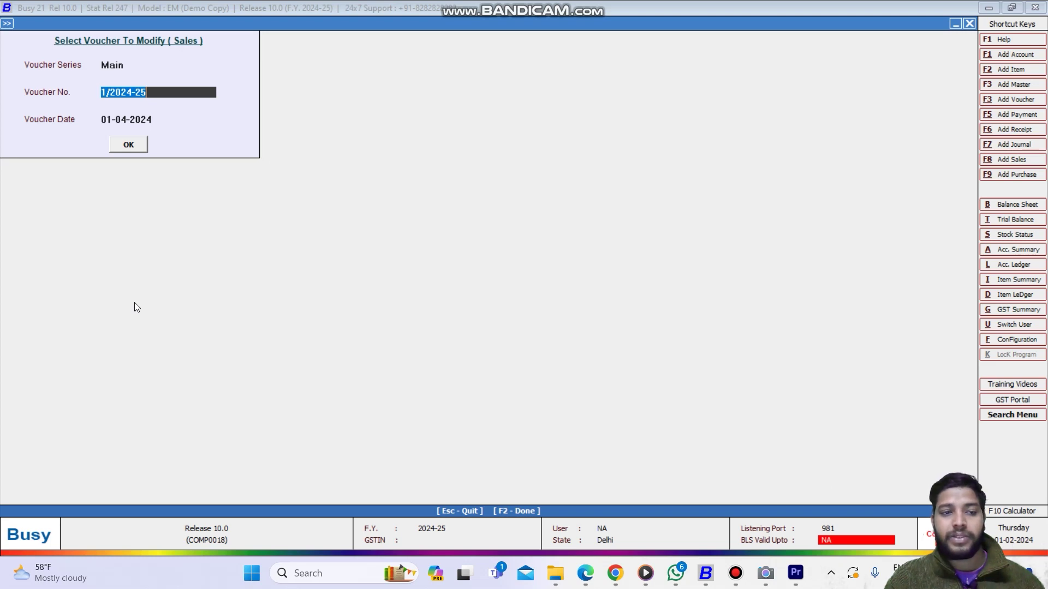
key(Escape)
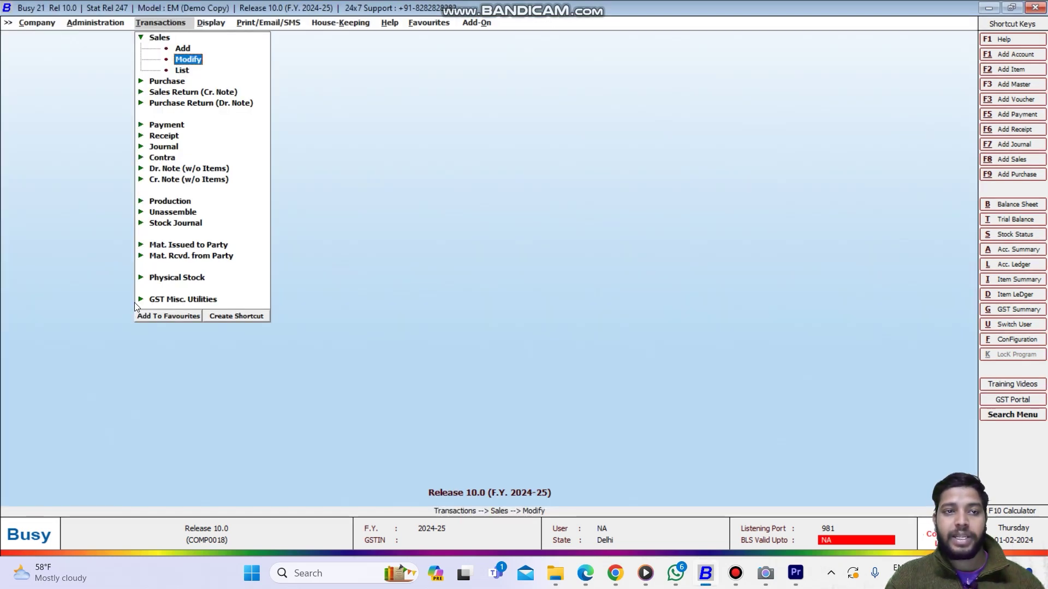
Generate the detailed audit trail report for sales voucher 1/2024-25 of series Main
key(Right)
key(Right)
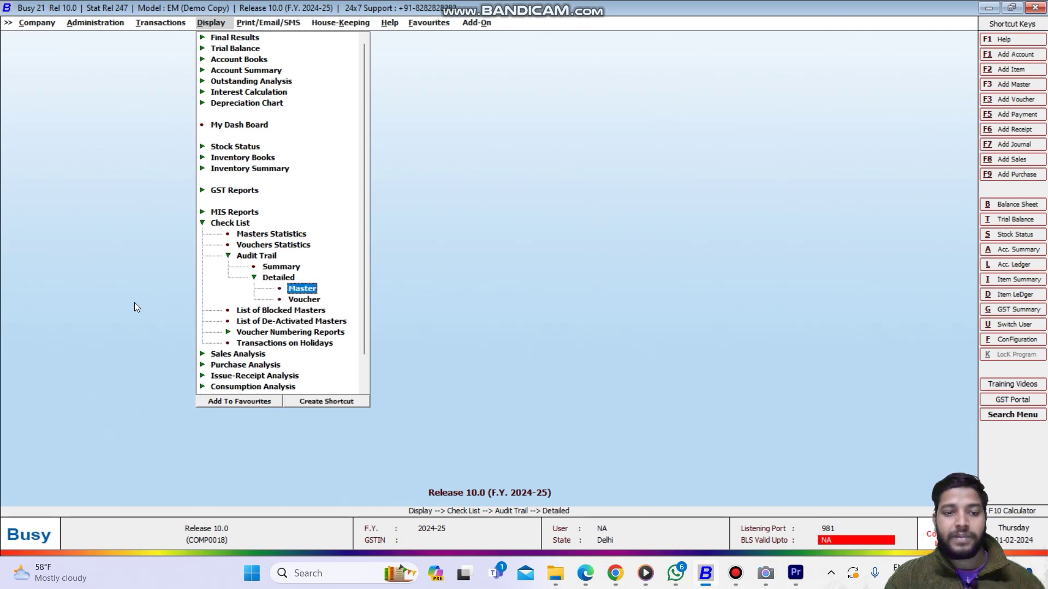
key(Down)
key(Return)
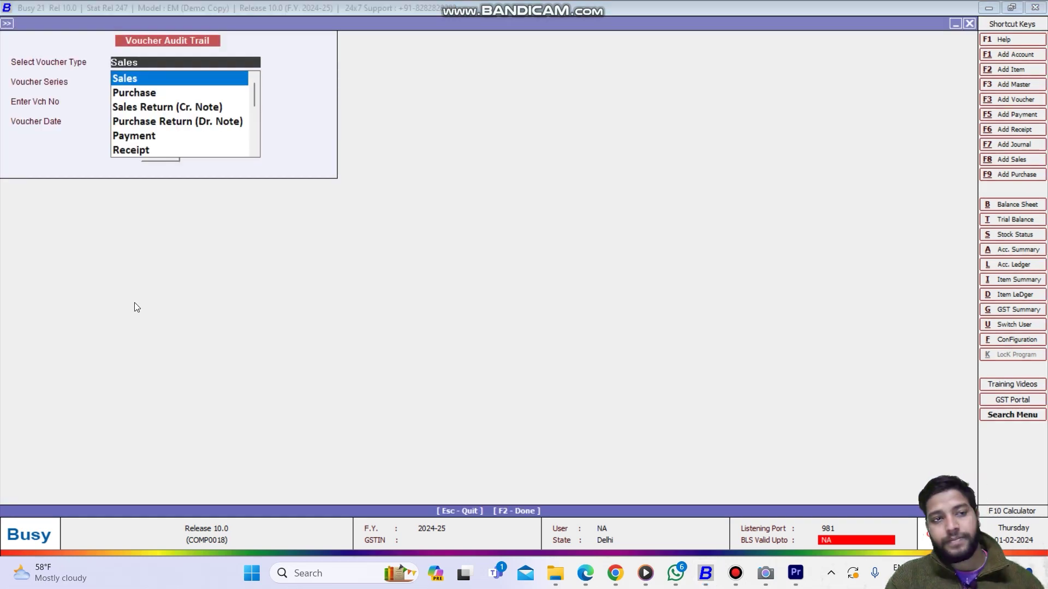
key(Return)
key(Return)
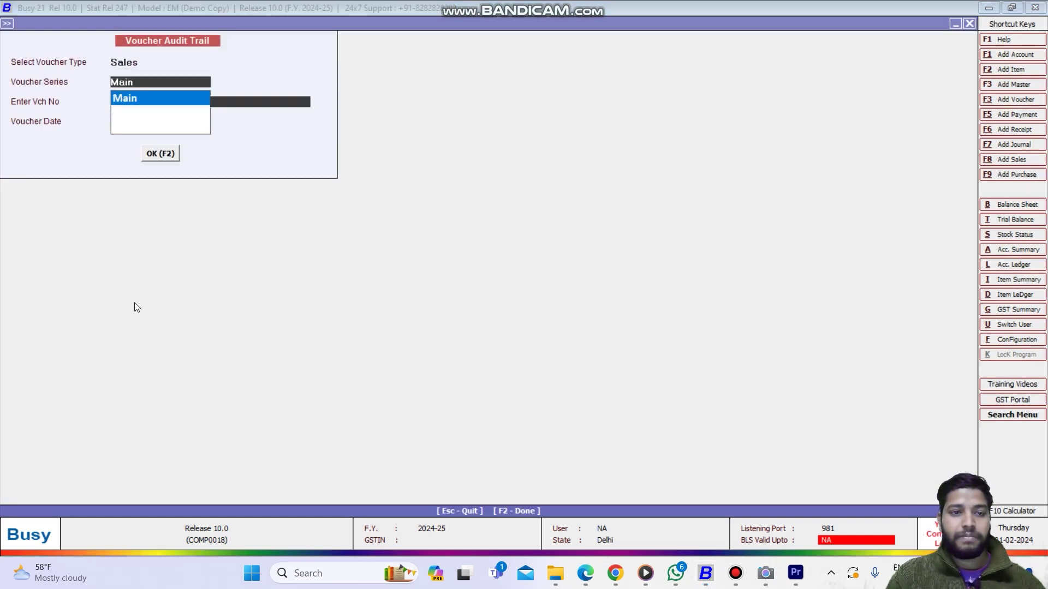
key(Return)
key(Return)
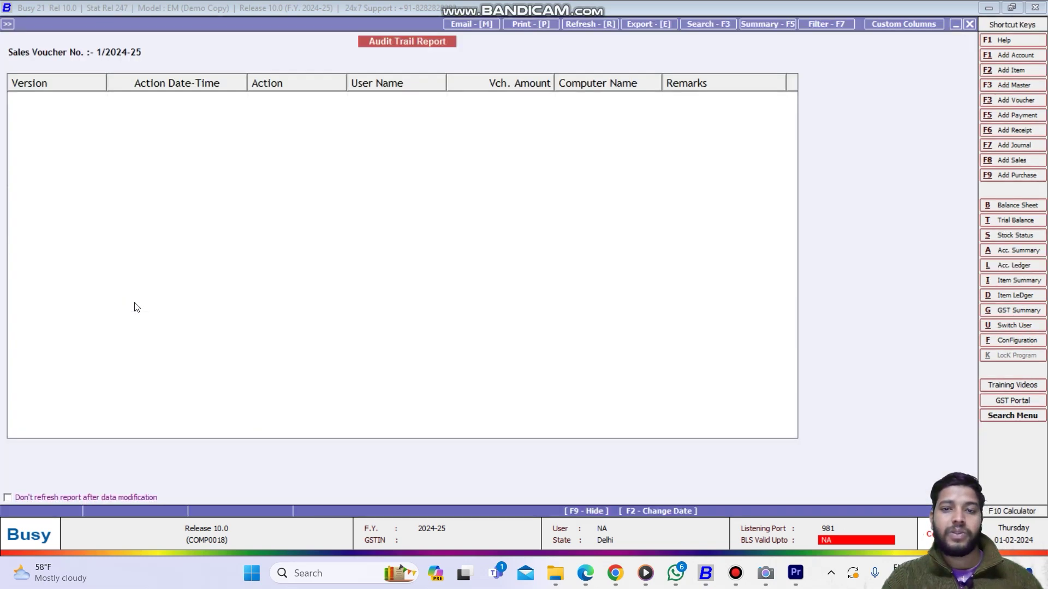
Examine the voucher's version entries, comparing their actions, users, amounts and remarks
key(Down)
key(Up)
key(Down)
key(Up)
key(Down)
key(Up)
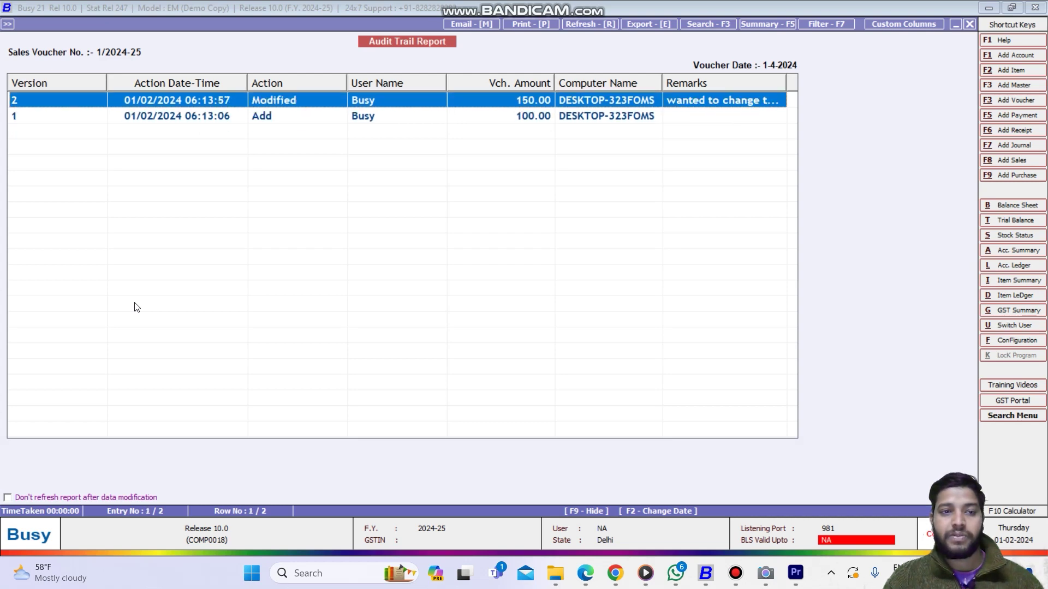
key(Down)
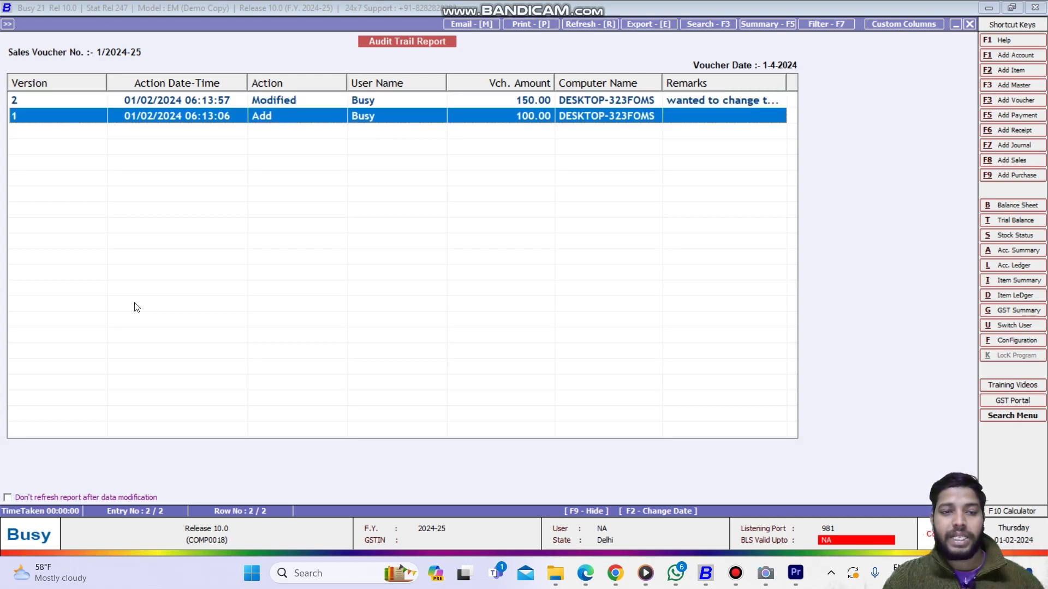
key(Up)
key(Down)
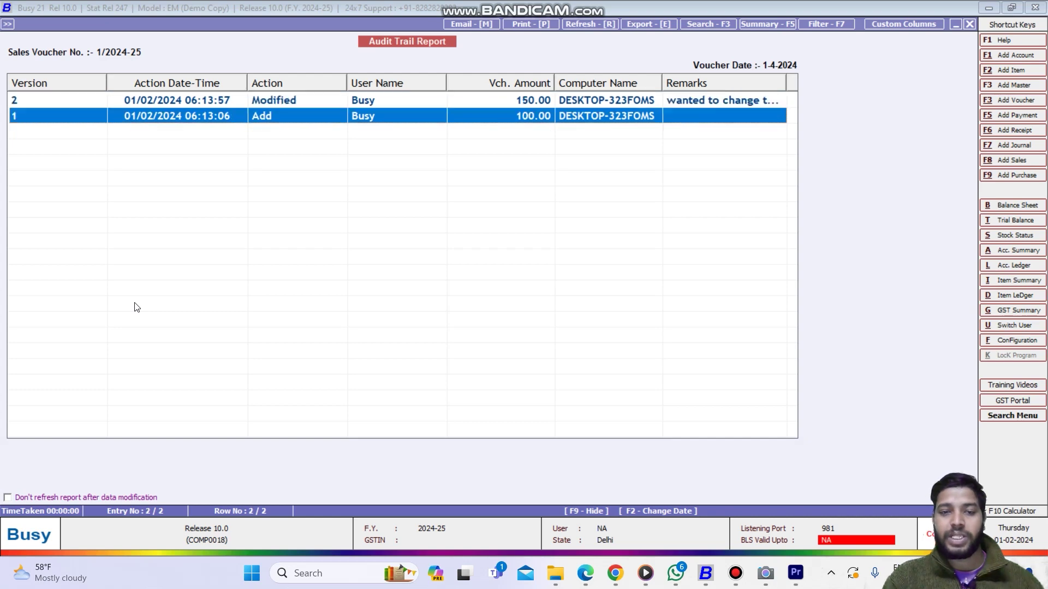
Open the detailed comparison from the Add version's entry and review the voucher's particulars down to the account entries
key(Return)
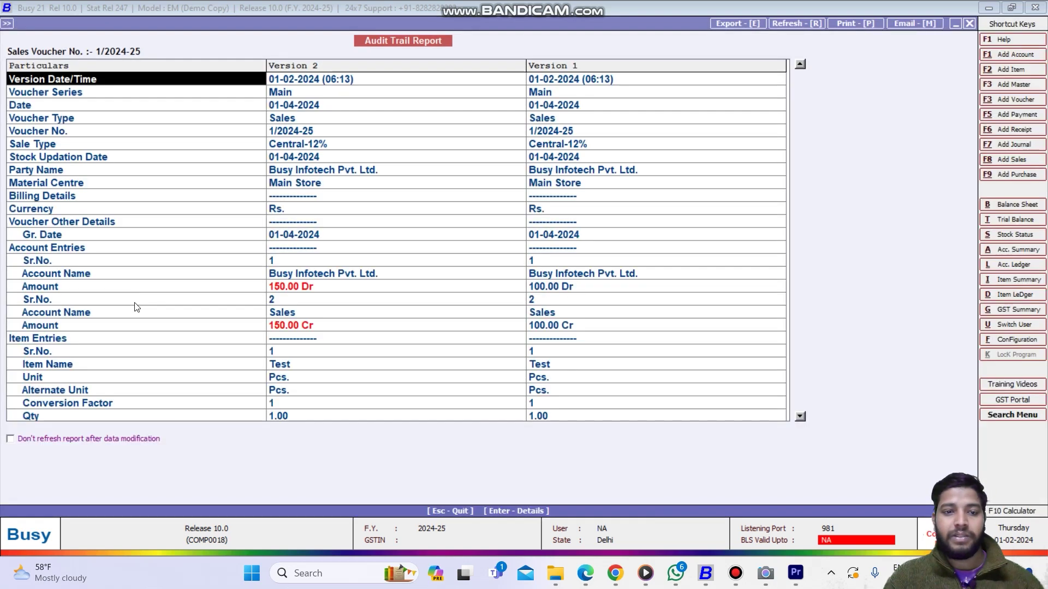
key(Down)
key(Down)
key(Down)
key(Down)
key(Down)
key(Down)
key(Down)
key(Down)
key(Down)
key(Down)
key(Down)
key(Down)
key(Down)
key(Down)
key(Down)
key(Down)
key(Down)
key(Down)
key(Down)
key(Down)
key(Down)
key(Down)
key(Down)
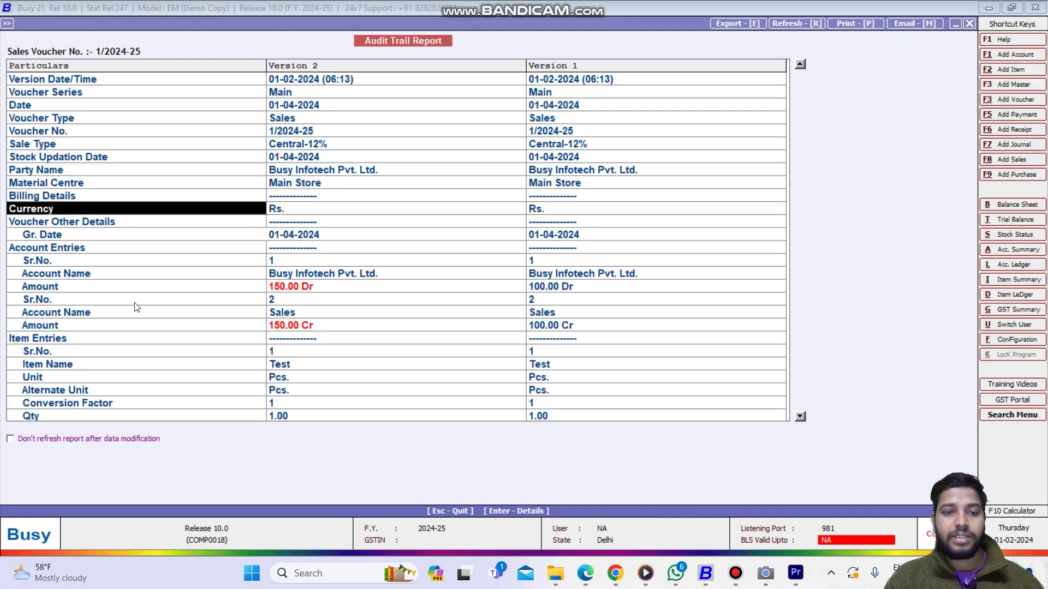
key(Up)
key(Up)
key(Up)
key(Up)
key(Up)
key(Up)
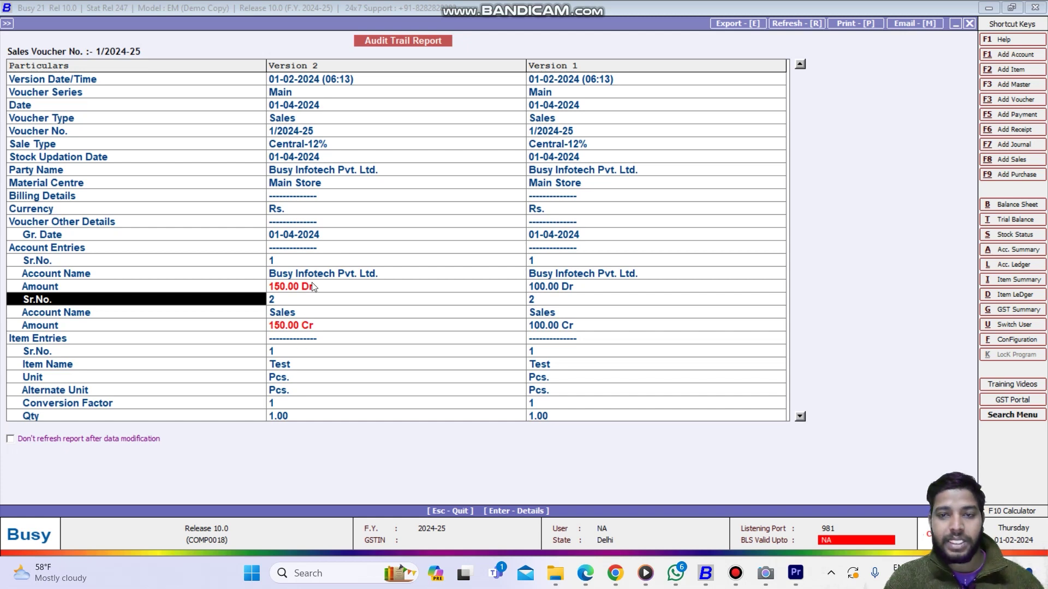
Compare the account entries of Version 2 with those of Version 1
key(Right)
key(Right)
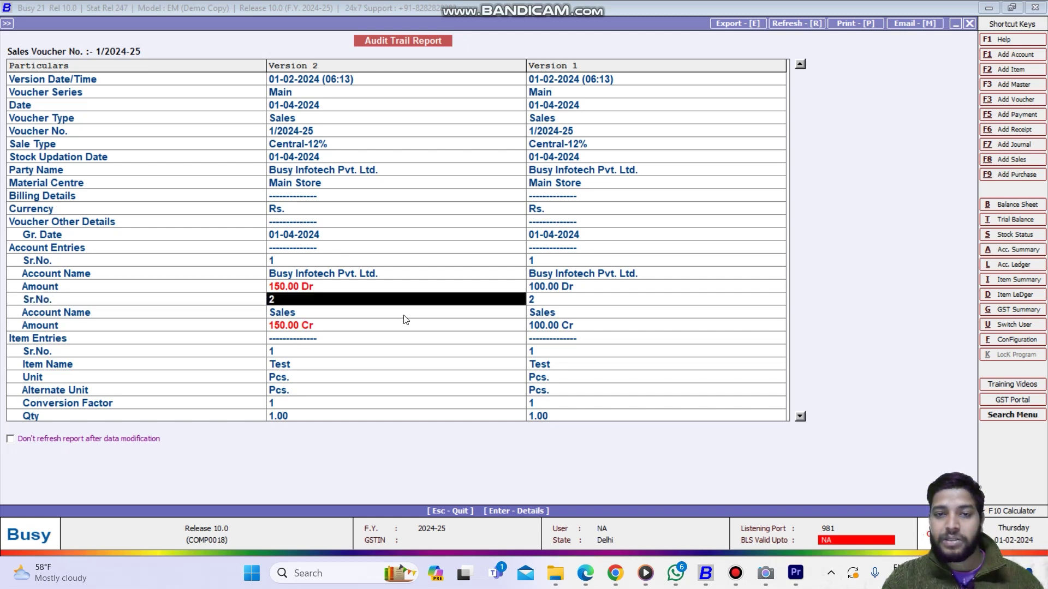
key(Left)
key(Left)
key(Right)
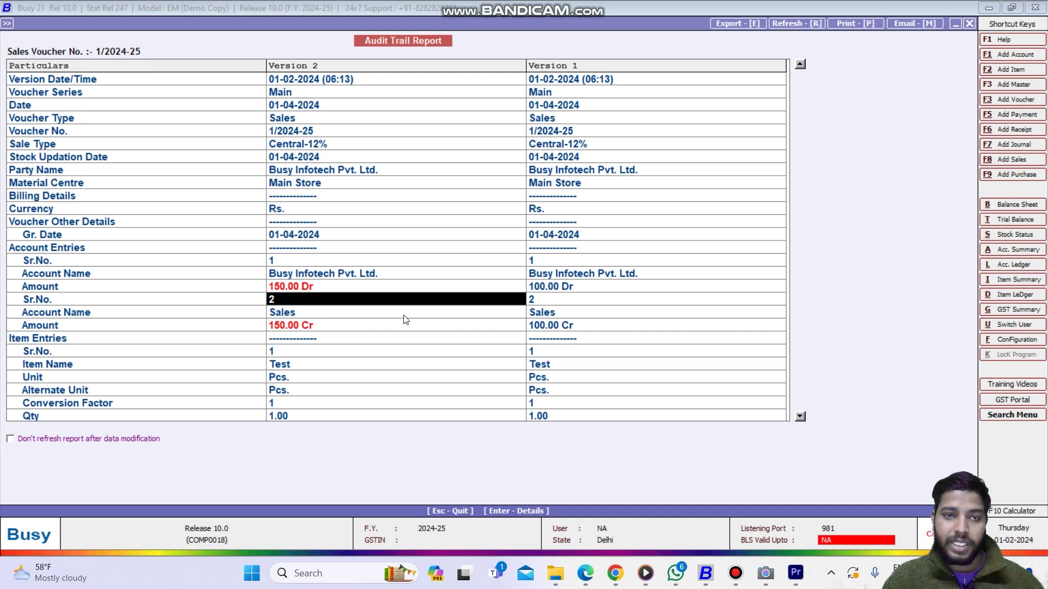
Examine the second account entry side by side in Version 2 and Version 1 of the voucher
key(Right)
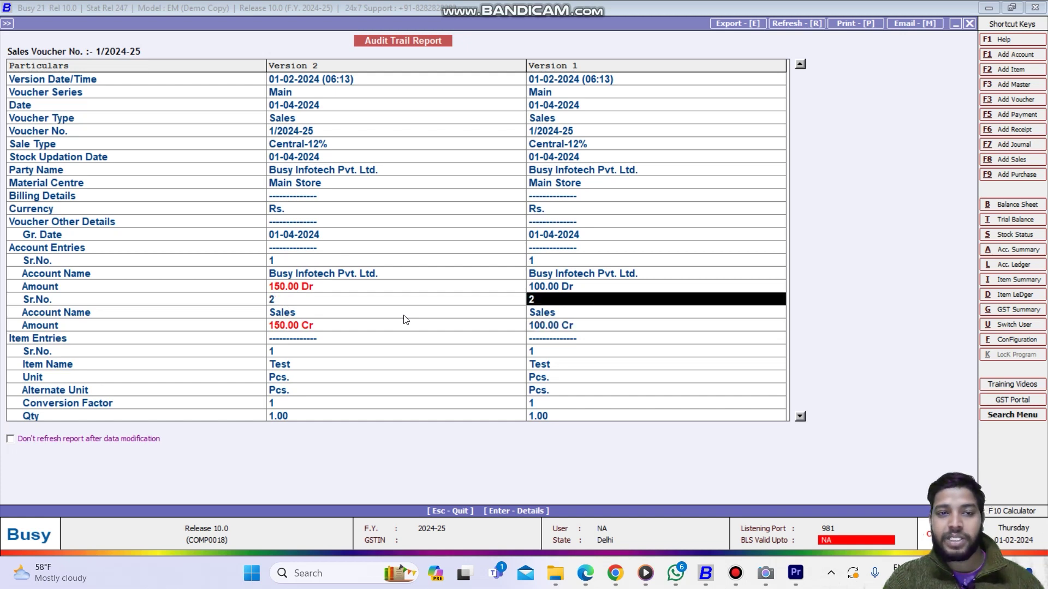
key(Left)
key(Left)
key(Right)
key(Right)
key(Left)
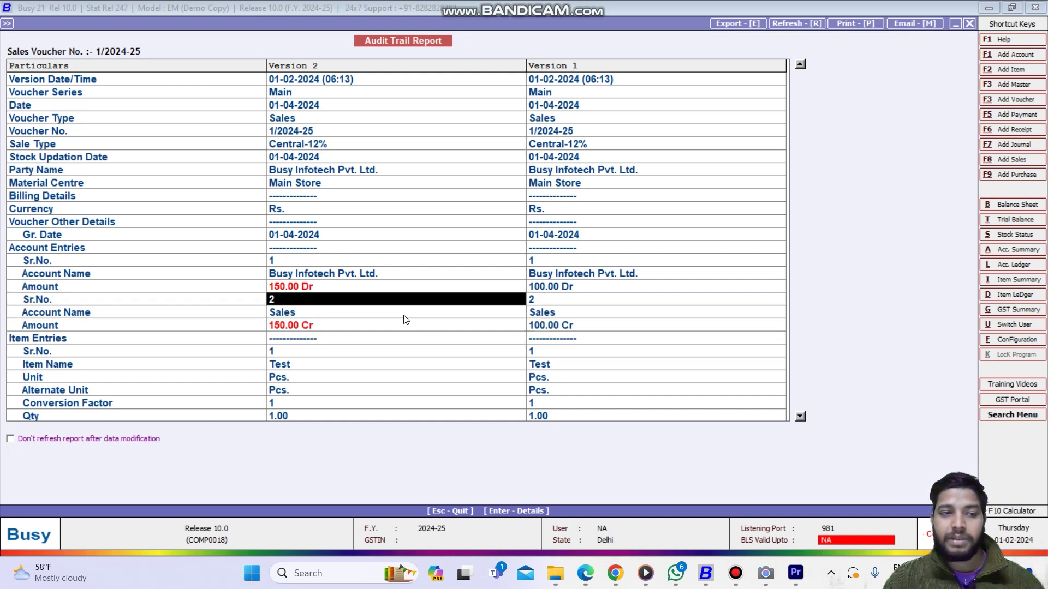
key(Left)
key(Right)
key(Right)
key(Left)
key(Right)
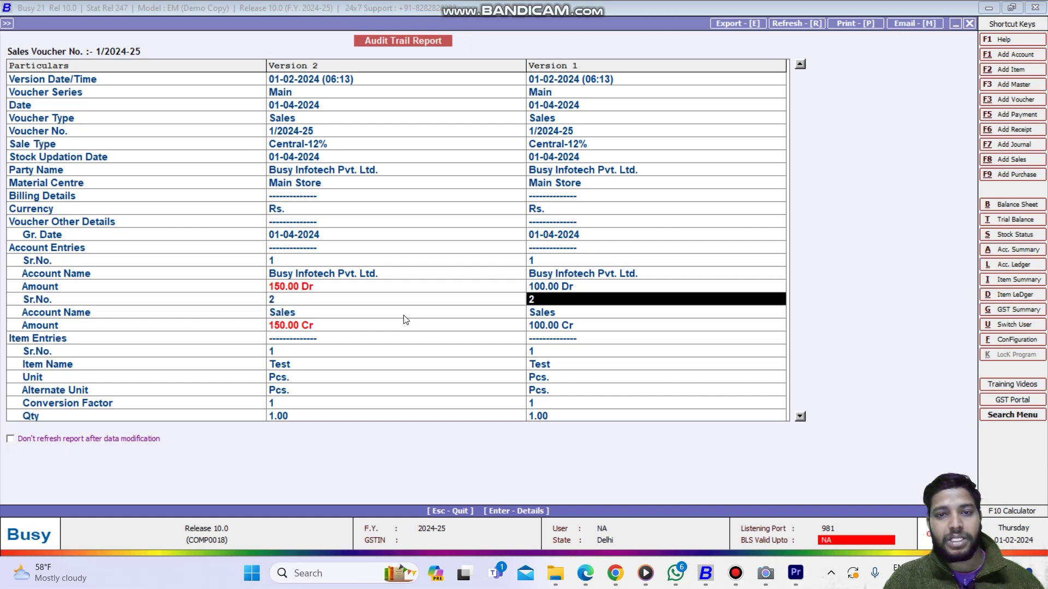
key(Left)
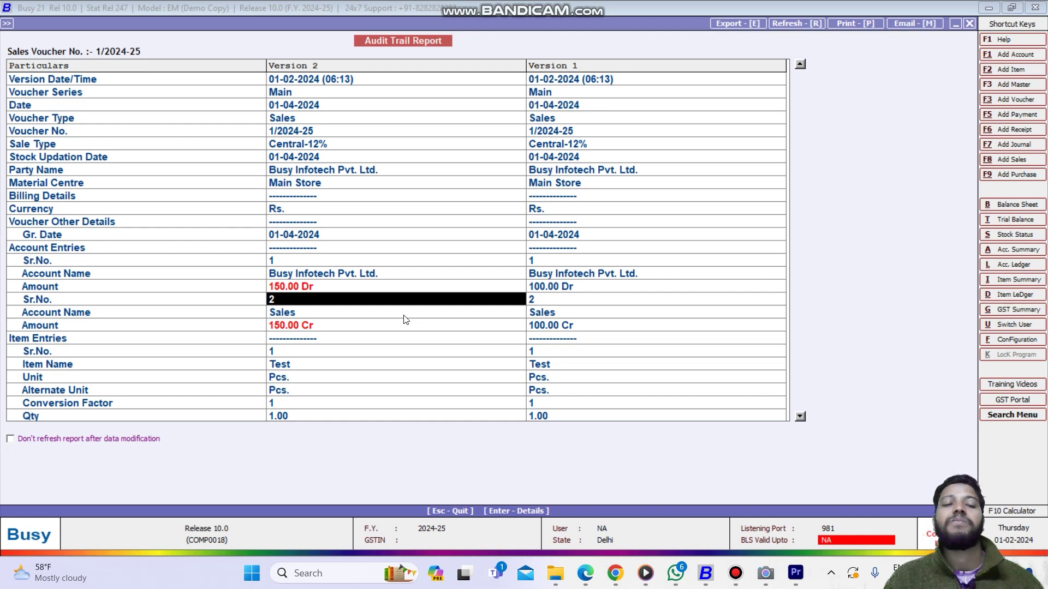
key(Left)
key(Right)
key(Left)
key(Right)
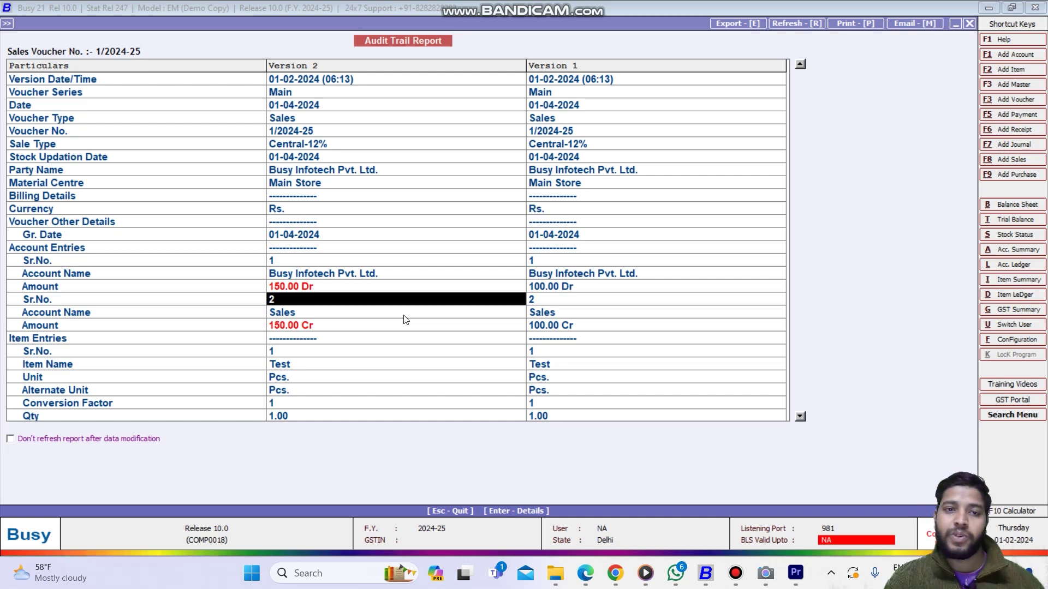
key(Left)
key(Right)
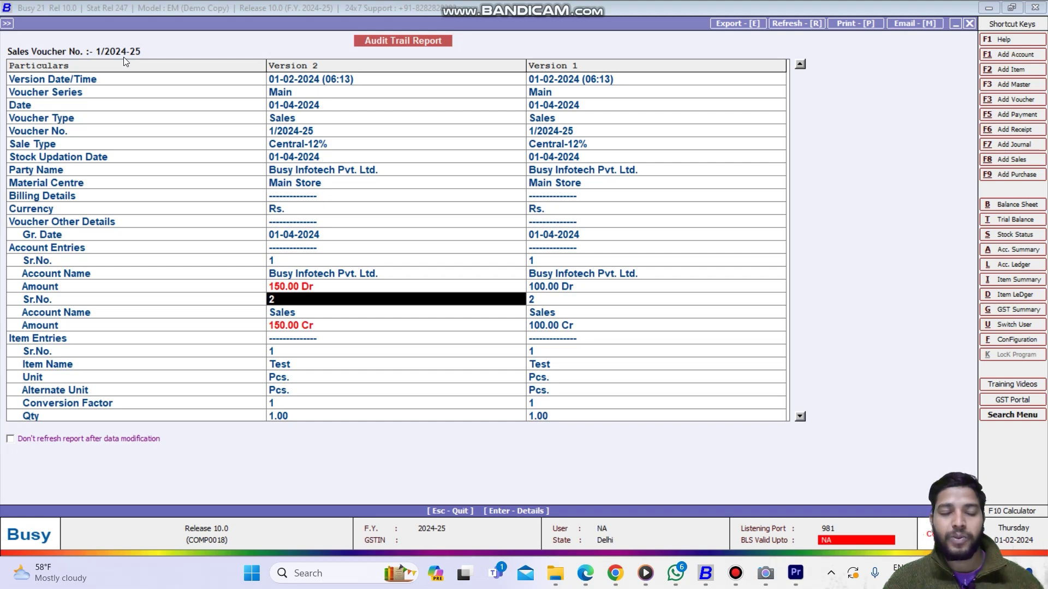
Close the voucher's audit trail and generate the detailed master audit trail report for the item Test
key(Escape)
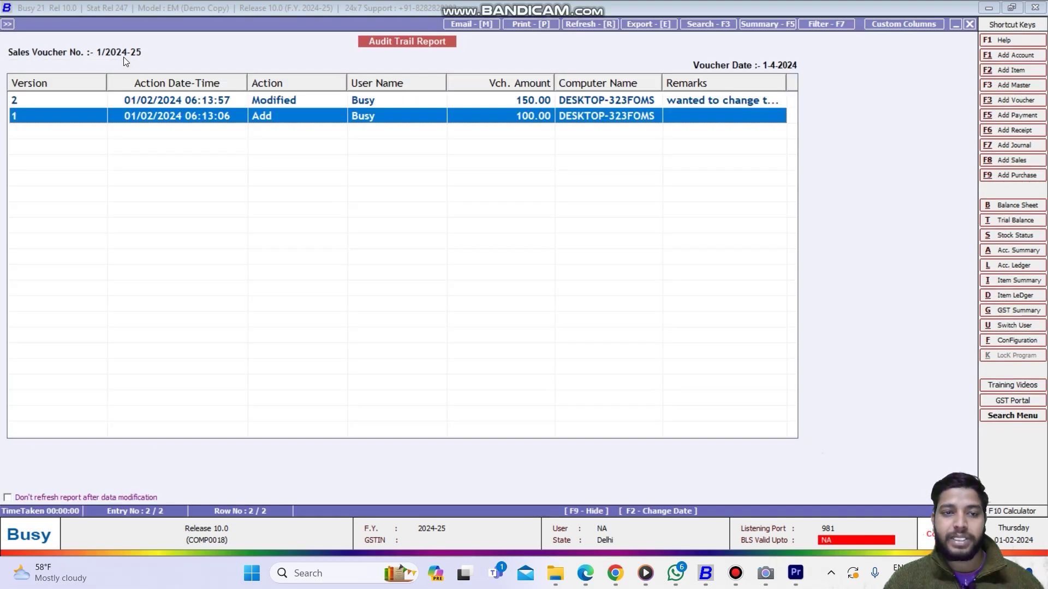
key(Escape)
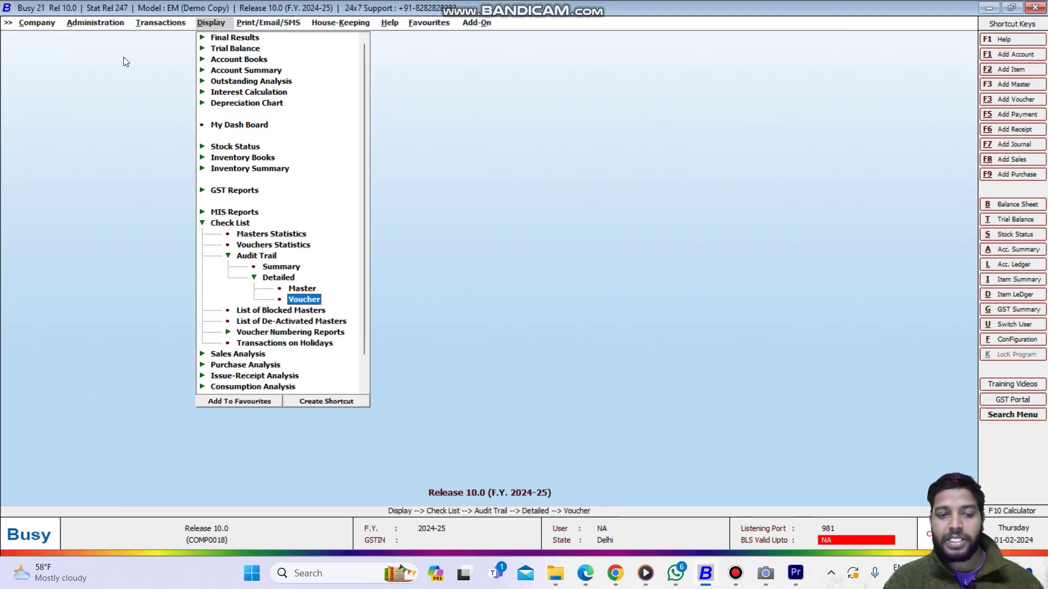
key(Up)
key(Down)
key(Up)
key(Return)
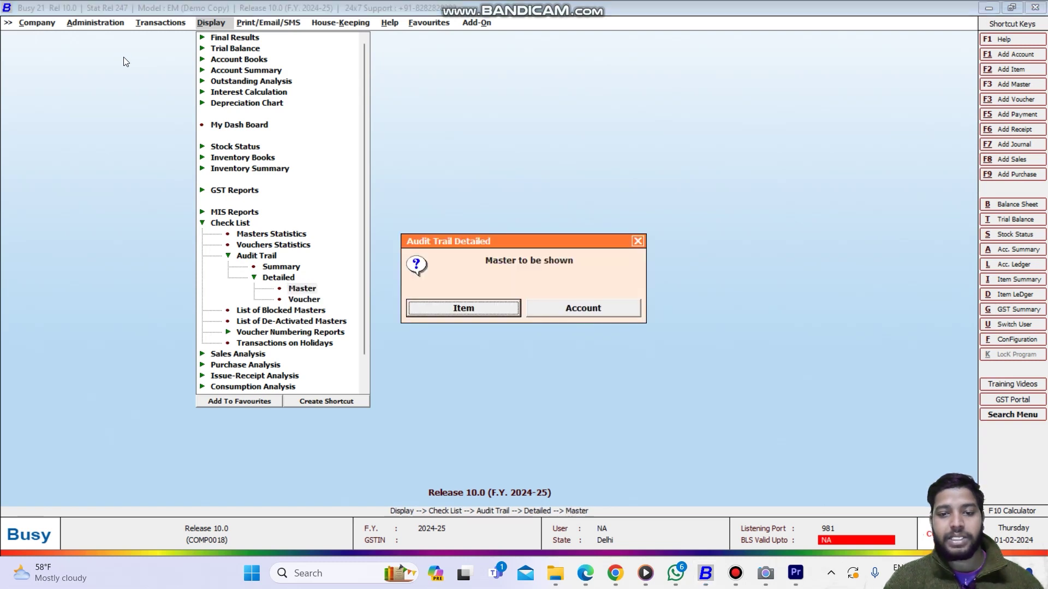
key(Return)
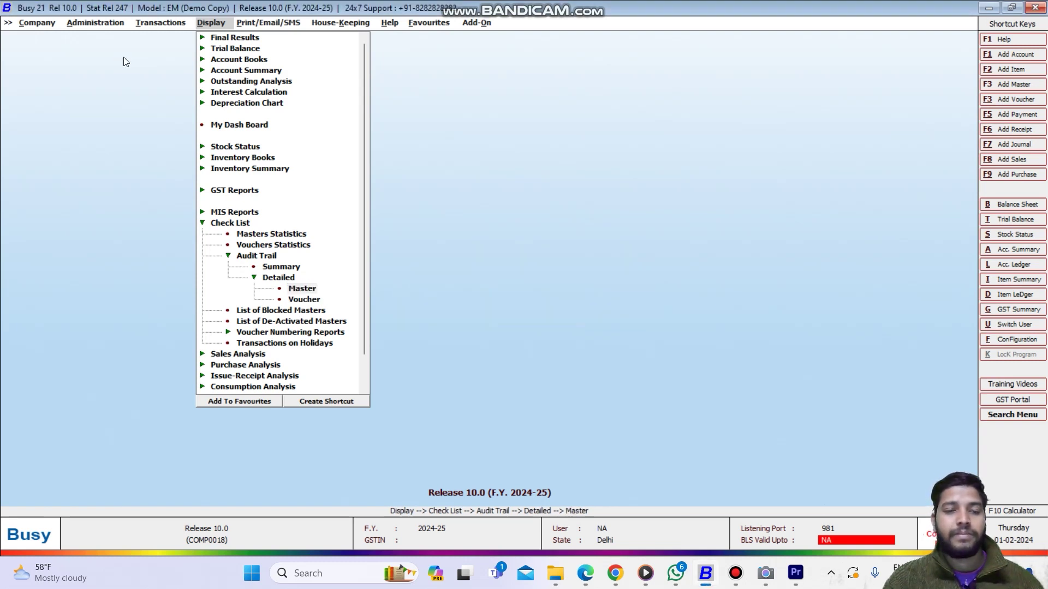
key(Return)
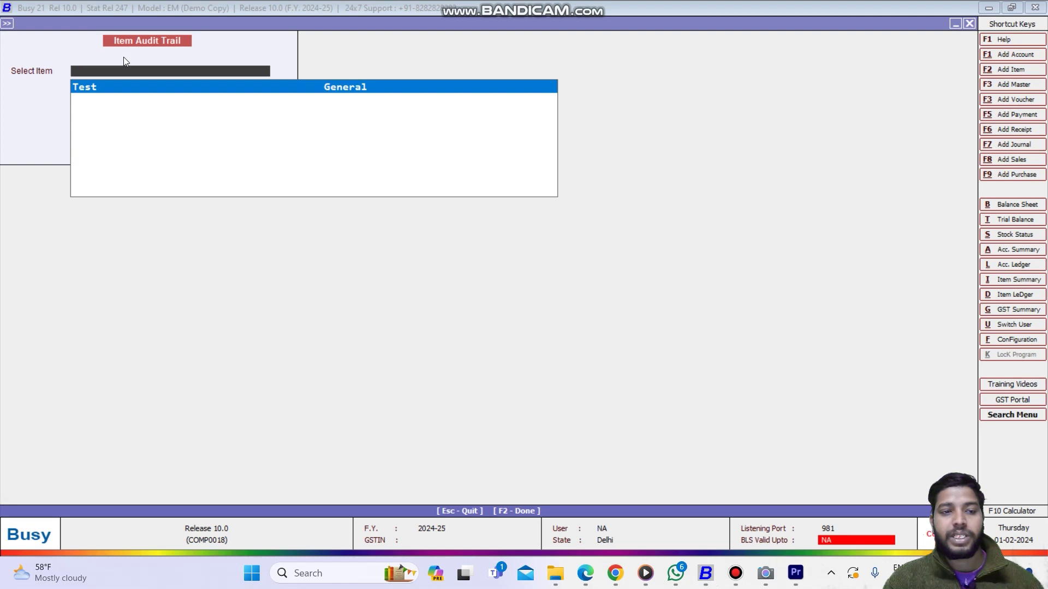
key(Return)
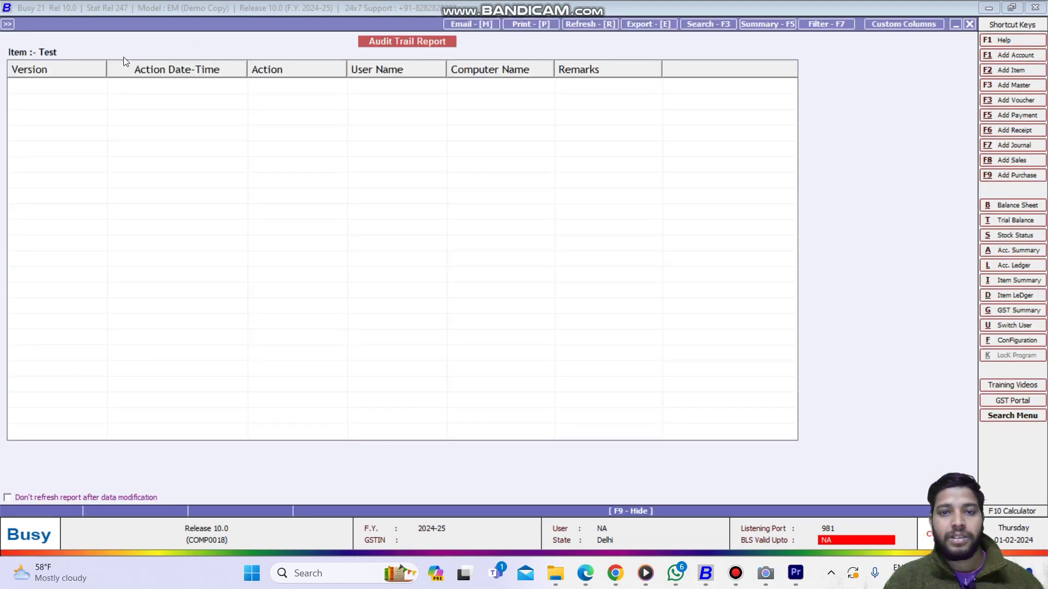
Review the Version 1 particulars of the item Test and close the item audit trail
key(Return)
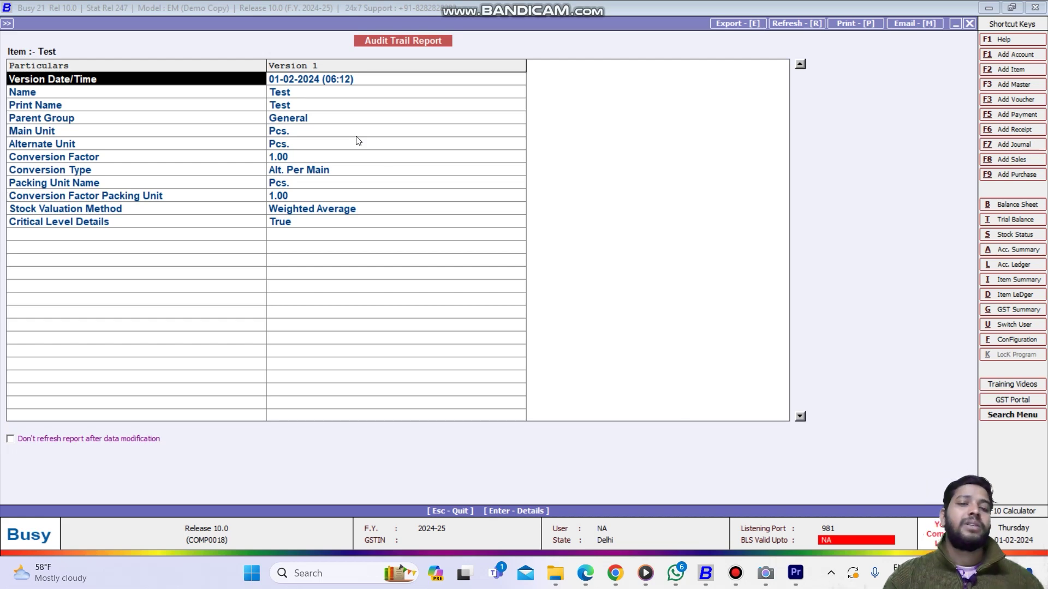
key(Escape)
key(Escape)
key(Escape)
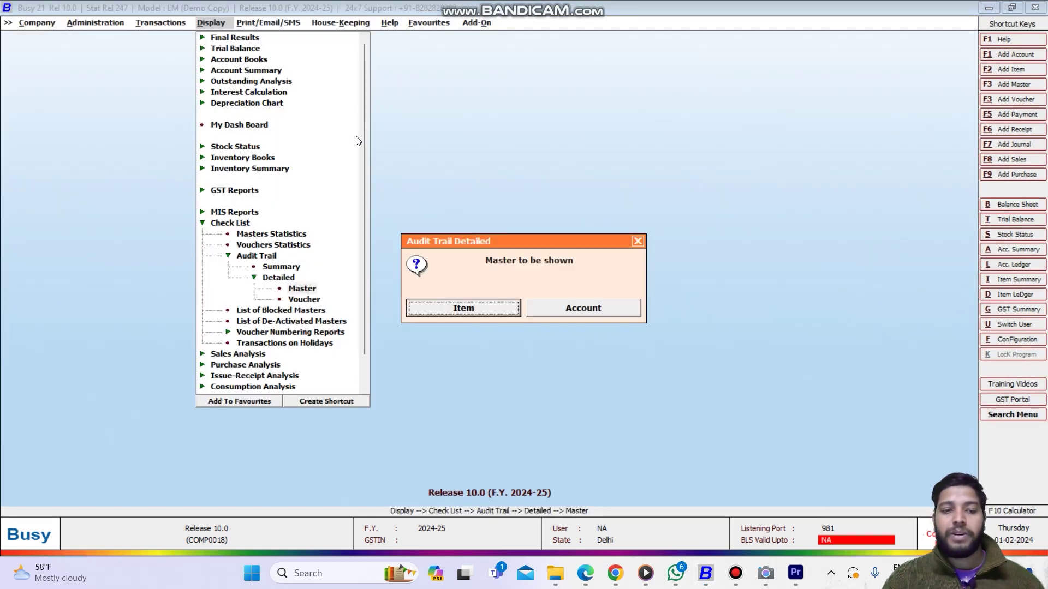
key(Escape)
key(Up)
key(Left)
key(Left)
key(Up)
key(Up)
key(Up)
key(Left)
key(Up)
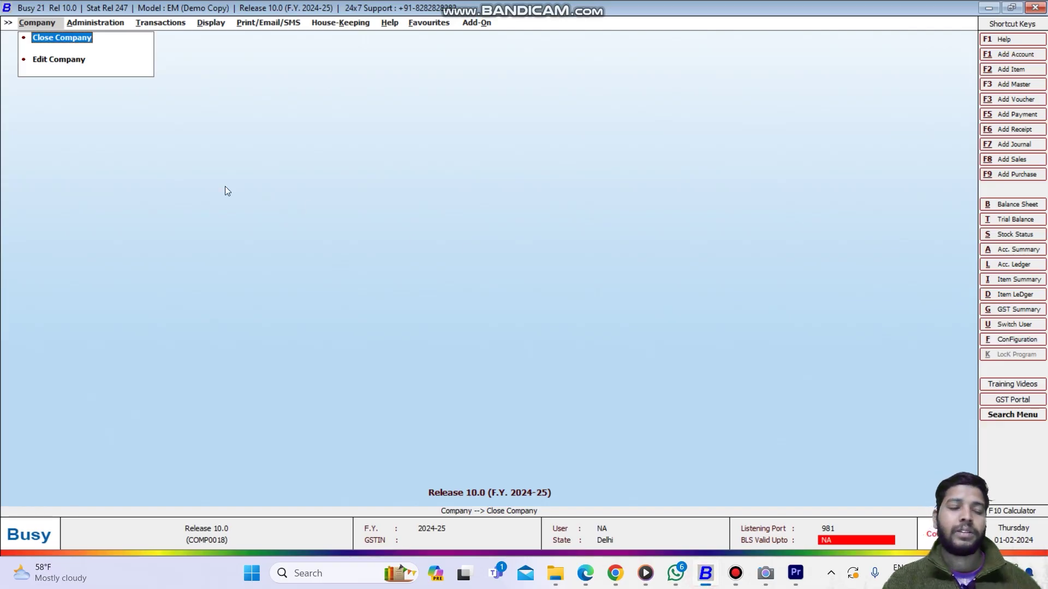
Open the Inventory section of the Features / Options configuration
key(Right)
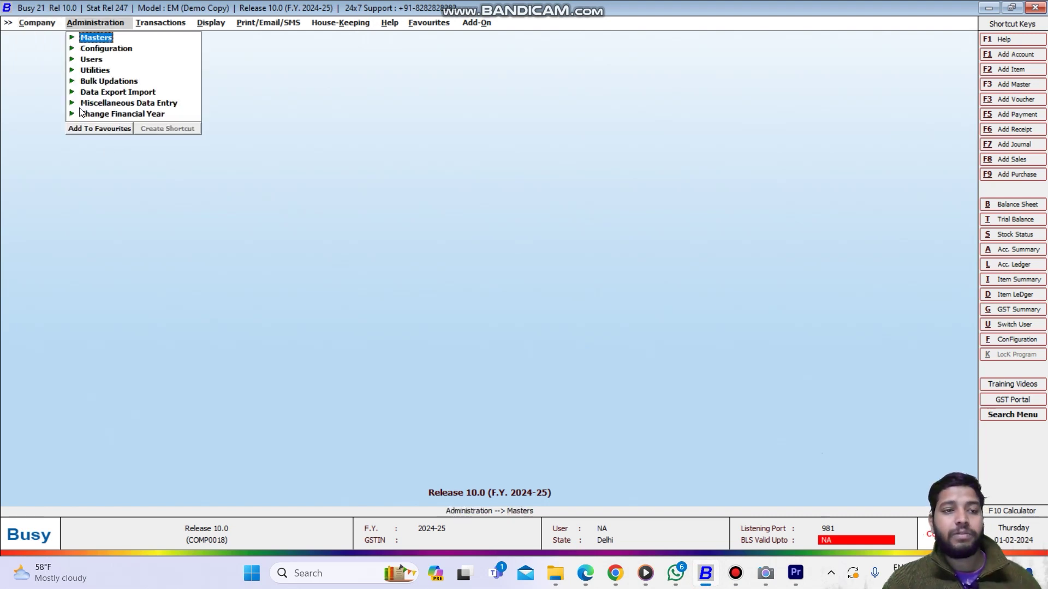
key(Down)
key(Up)
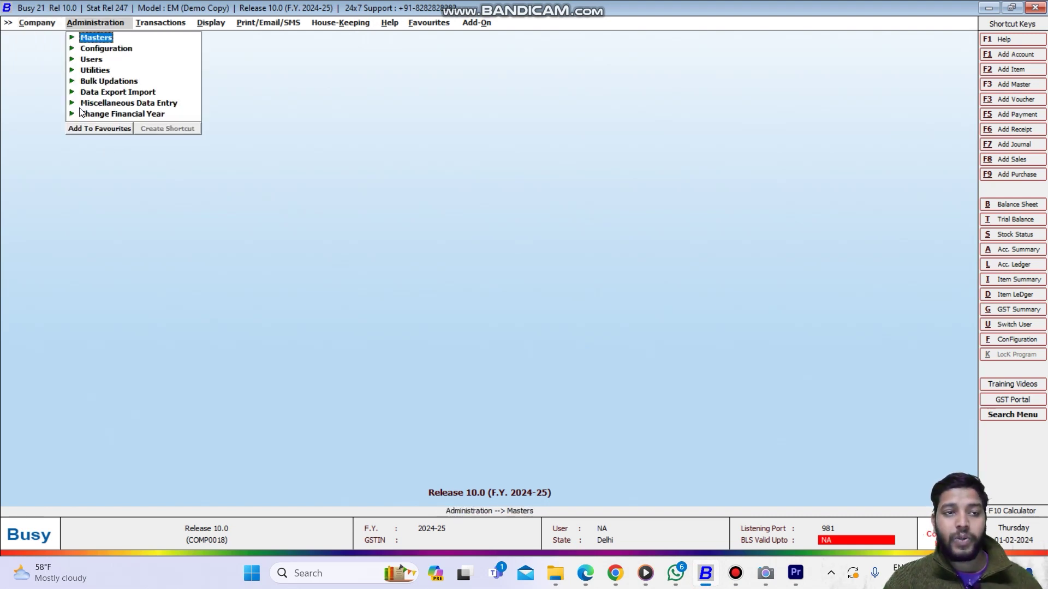
key(Down)
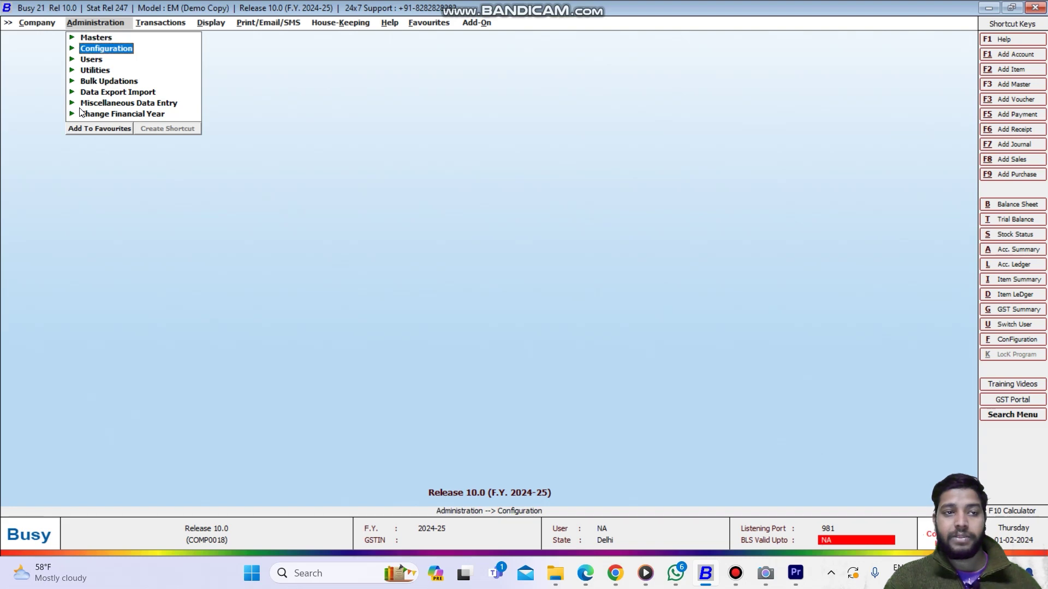
key(Return)
key(Return)
key(Down)
key(Down)
key(Down)
key(Down)
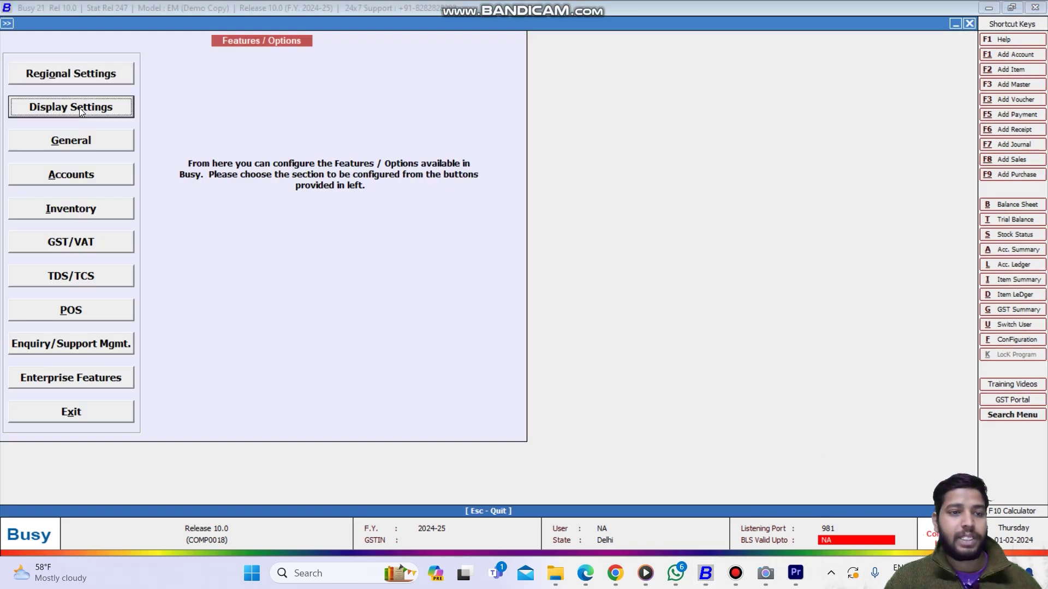
key(Return)
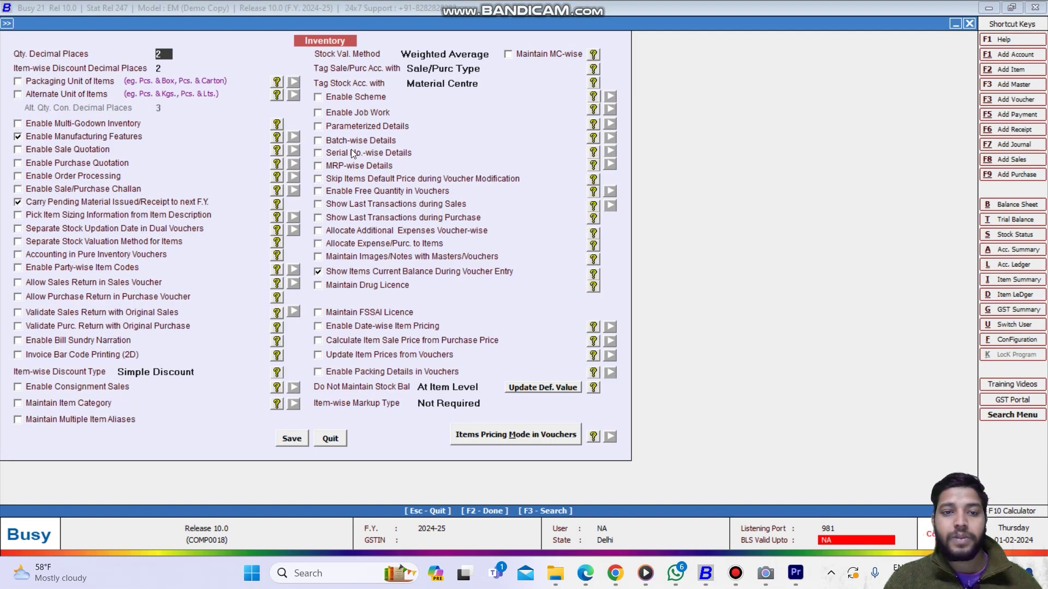
Enable Batch-wise Details with its default options, save the Inventory settings and leave the configuration
click(338, 142)
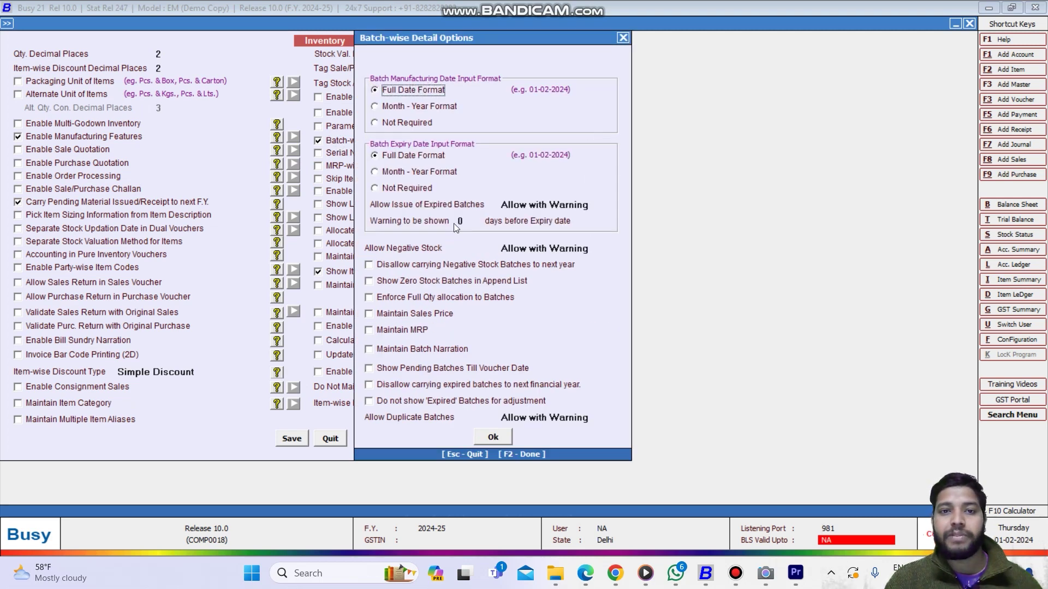
click(493, 436)
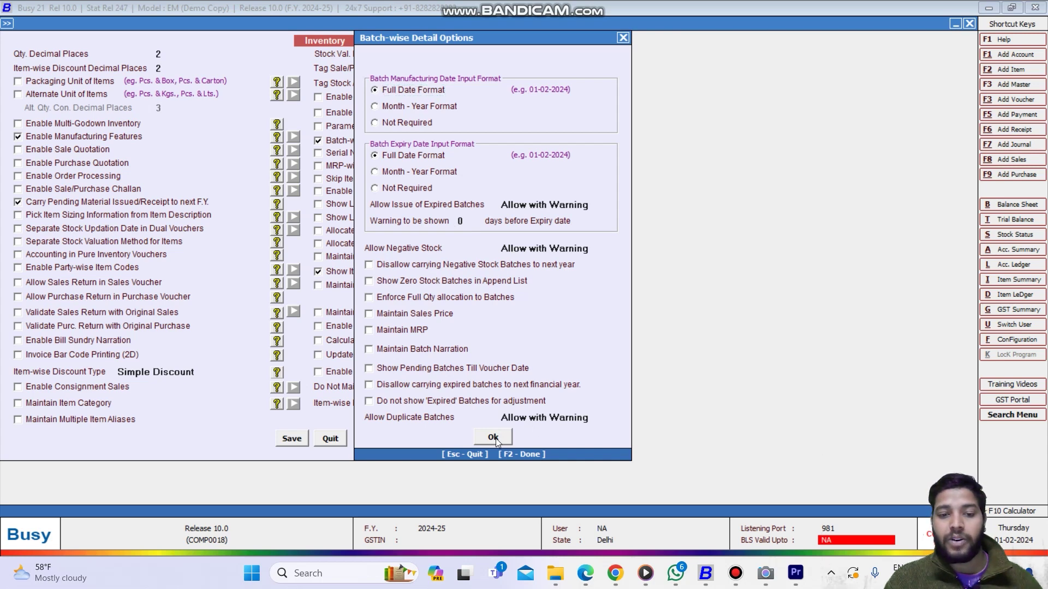
click(291, 439)
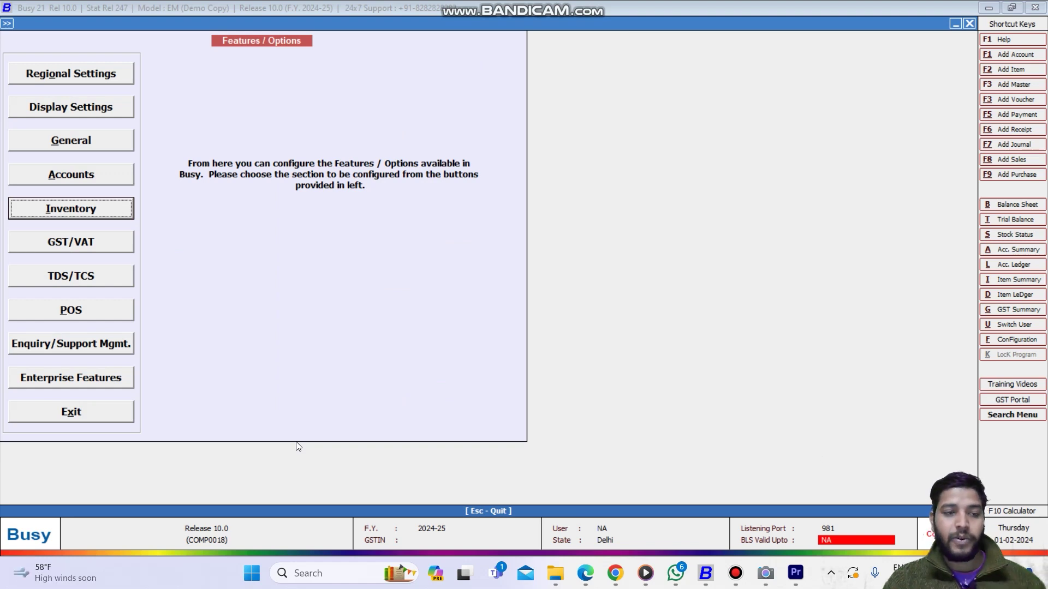
key(Escape)
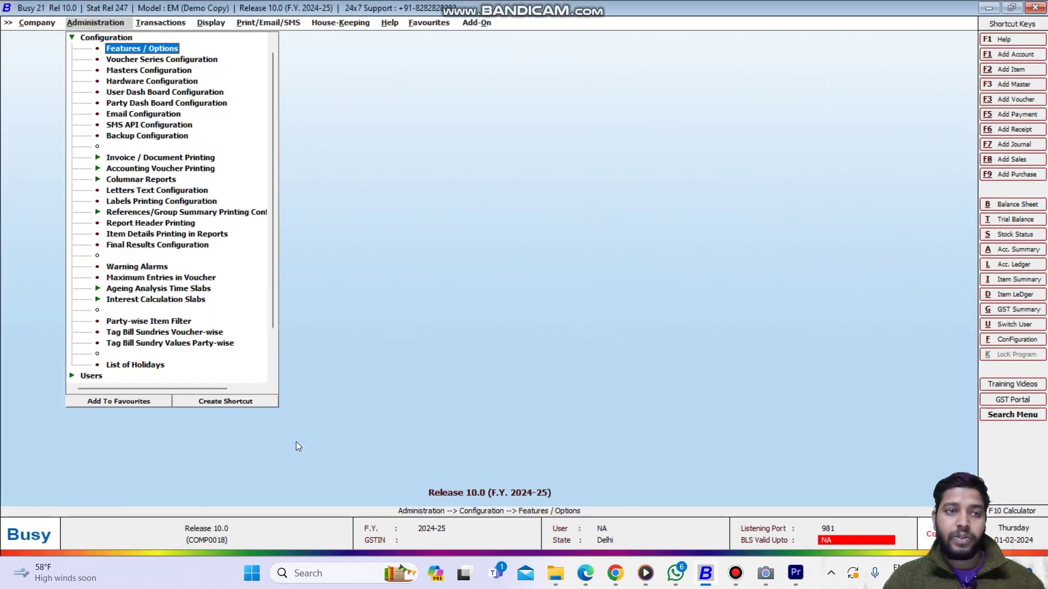
Open the item master Test for modification
key(Right)
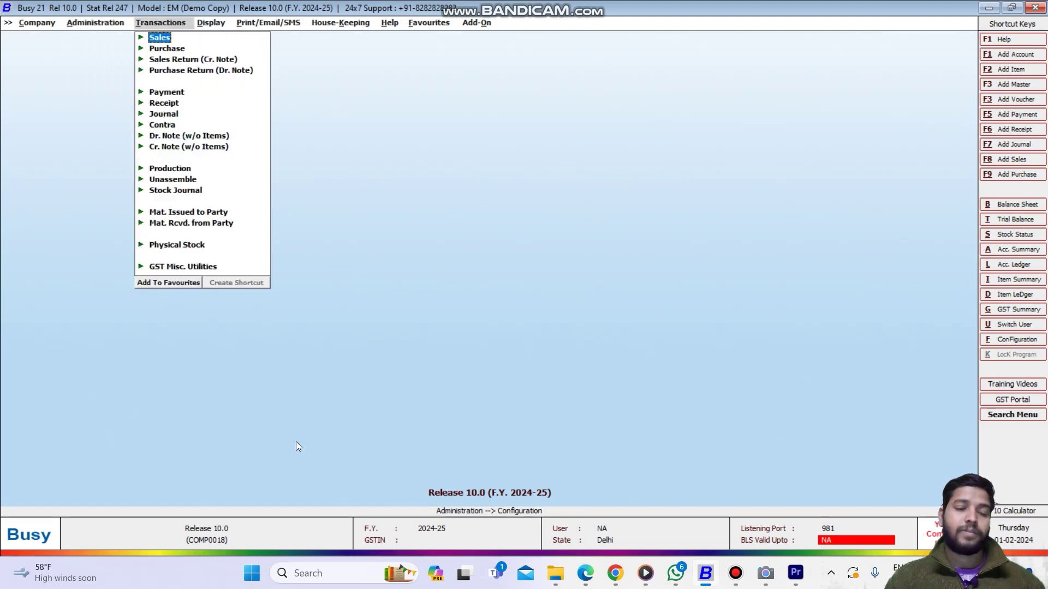
key(Left)
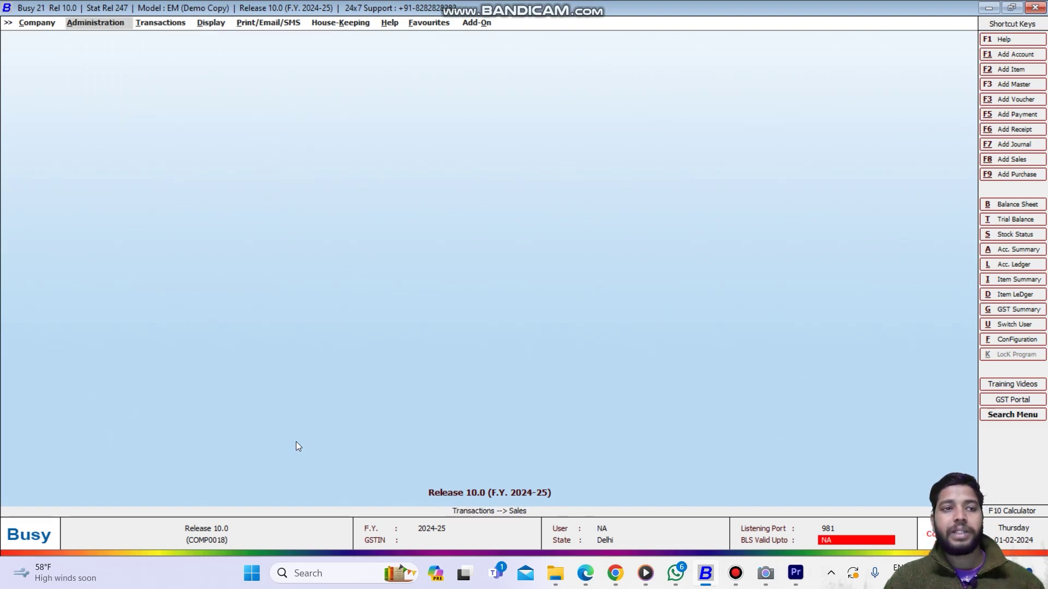
key(Up)
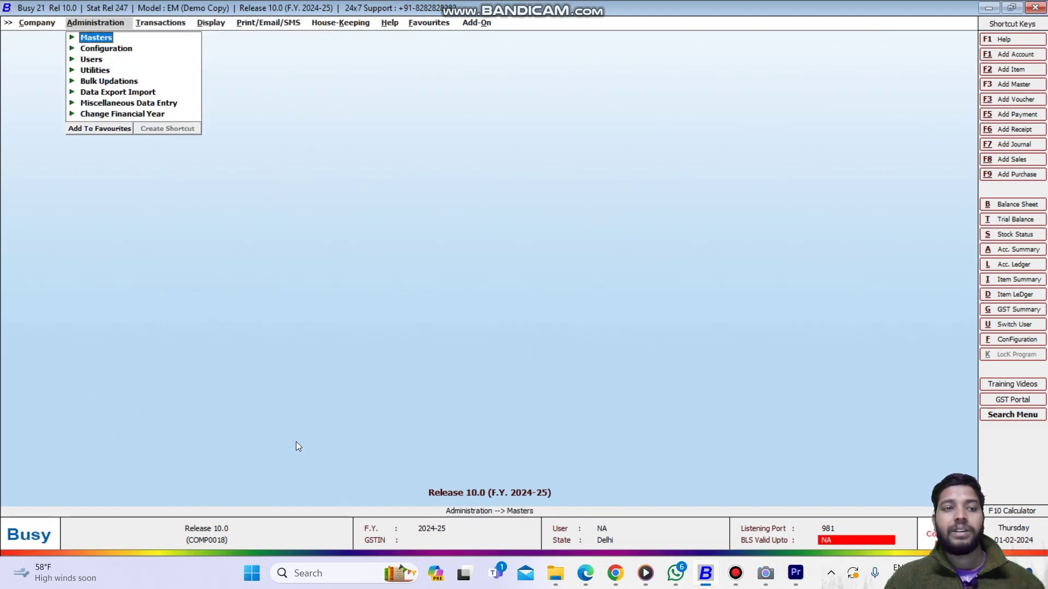
key(Return)
key(Down)
key(Down)
key(Down)
key(Return)
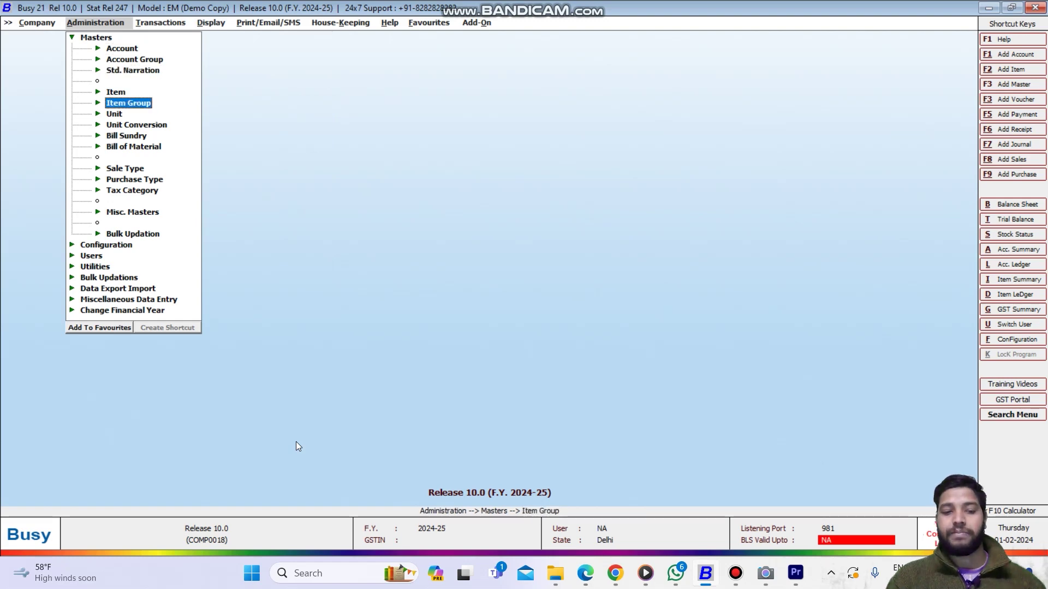
key(Down)
key(Return)
key(Return)
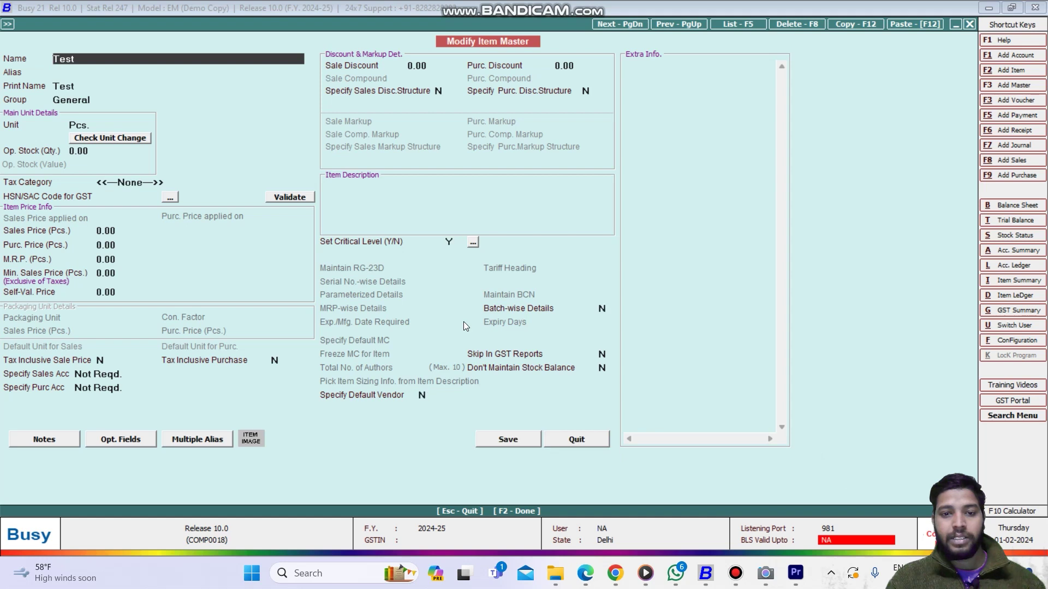
Set Batch-wise Details to Y for the item and save it, continuing without an HSN/SAC code
click(601, 310)
text(Y)
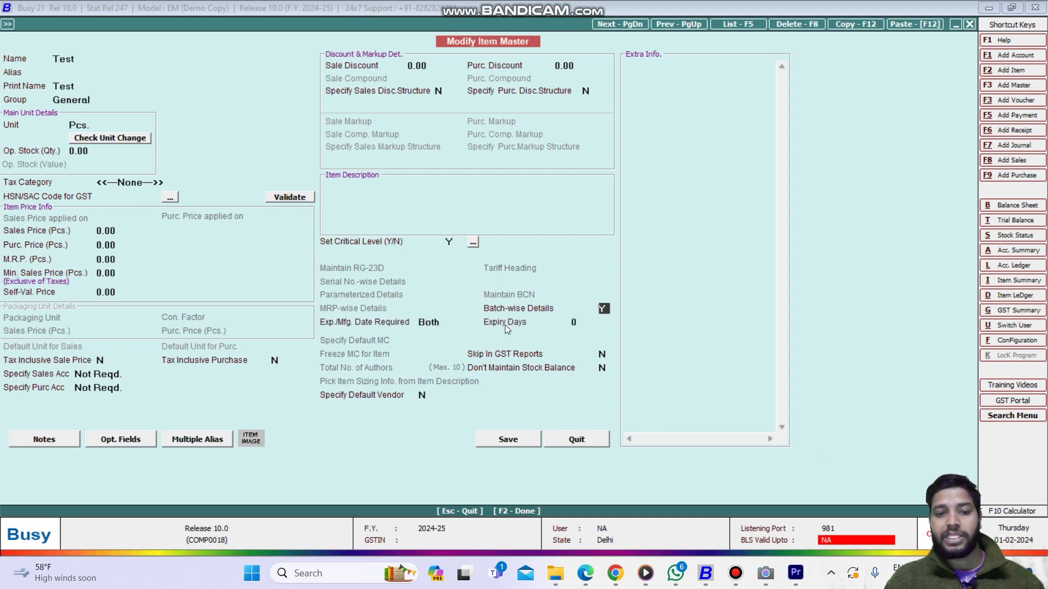
key(F2)
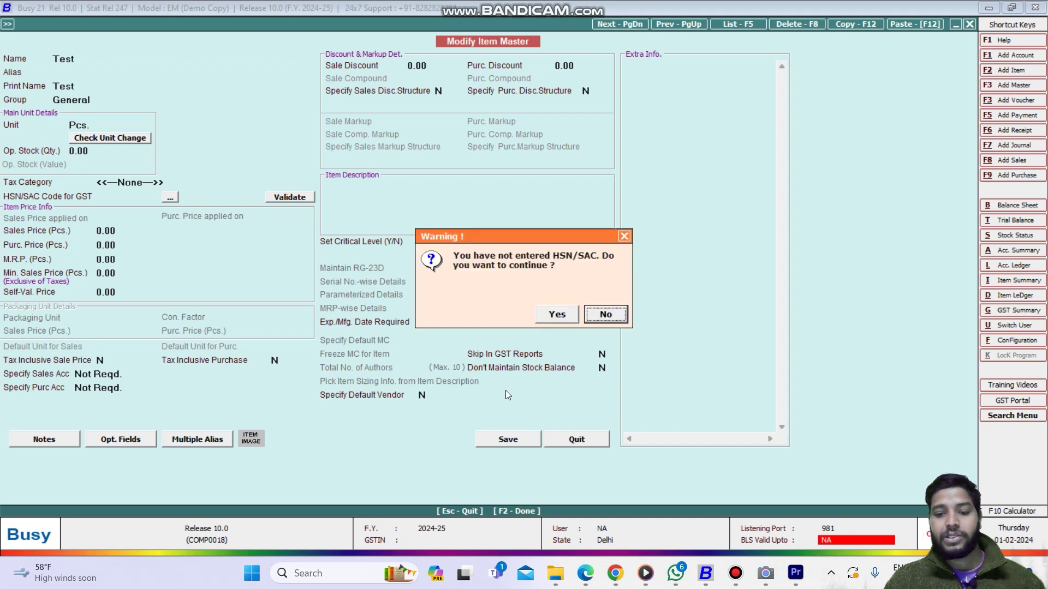
key(Left)
key(Return)
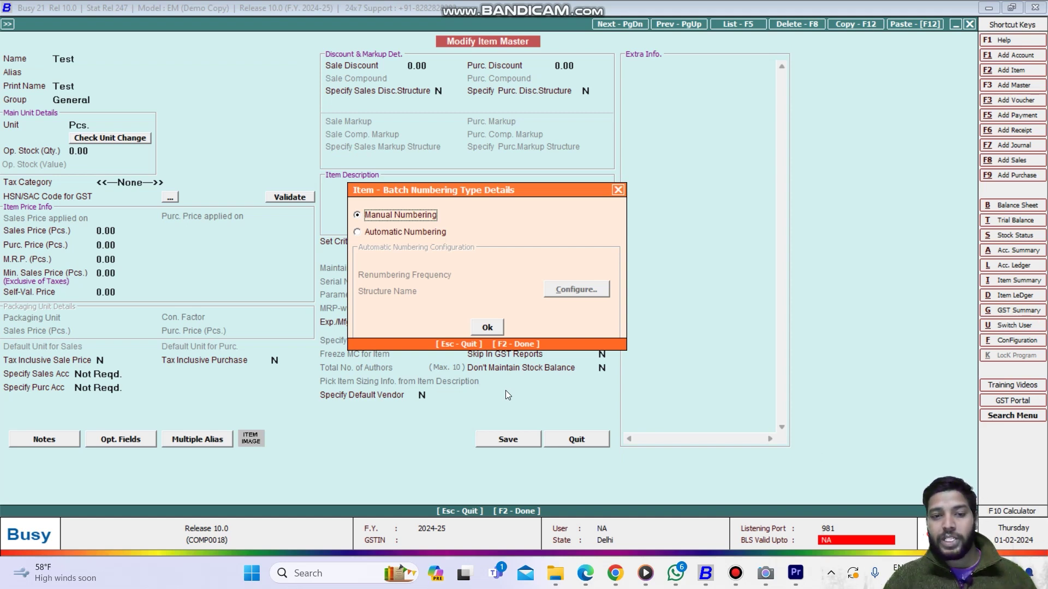
Switch the item's batch numbering to Automatic Numbering with a Daily renumbering frequency
click(405, 232)
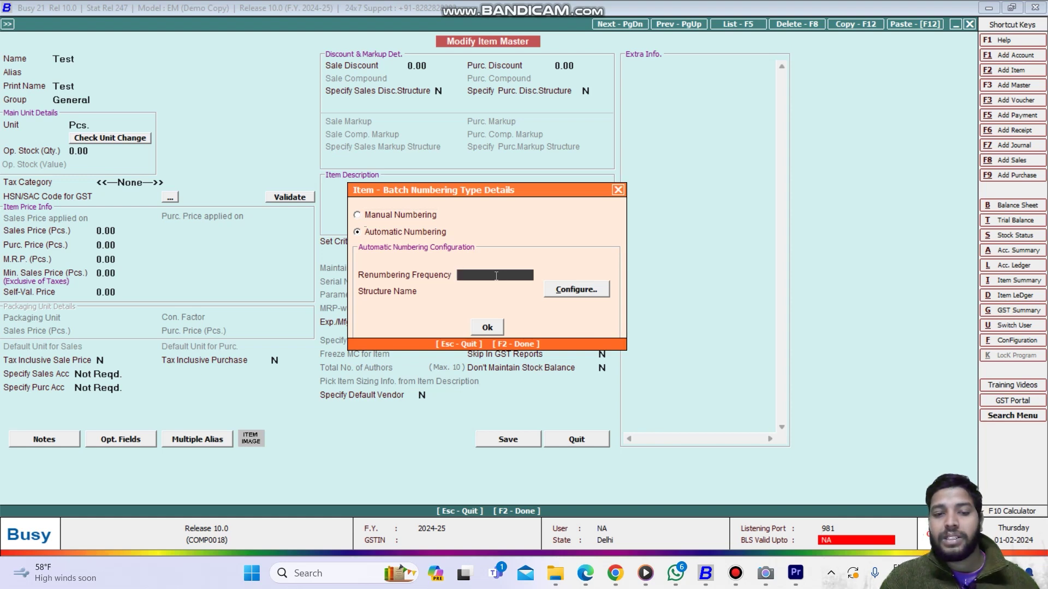
click(496, 276)
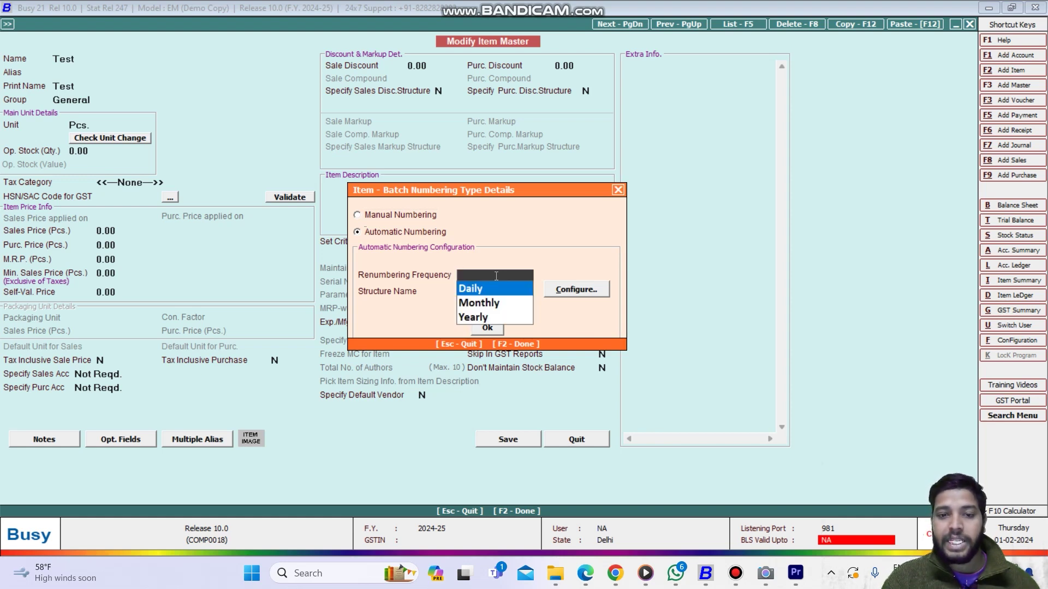
key(Down)
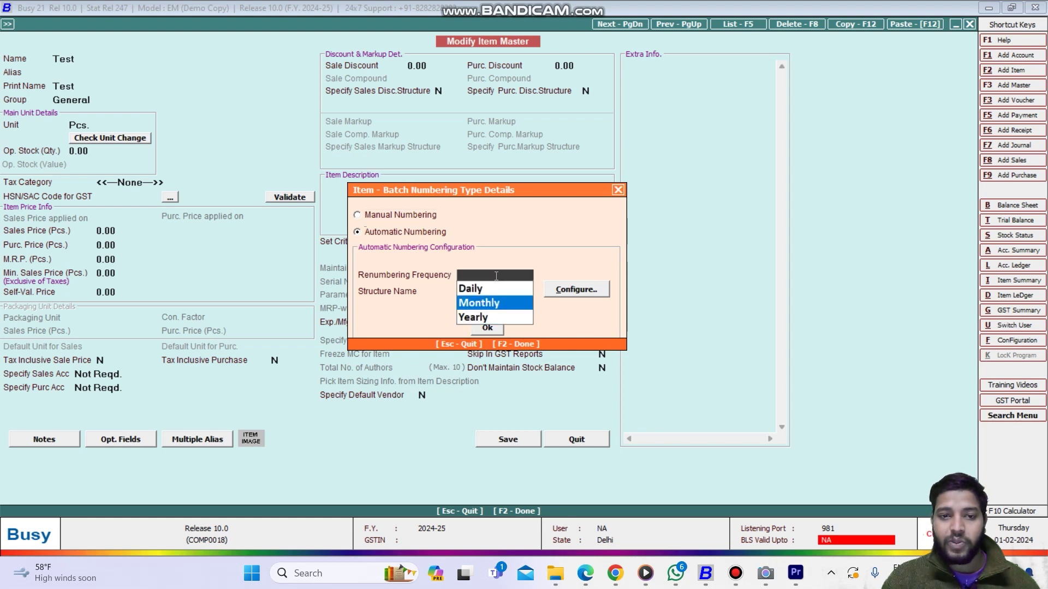
key(Up)
key(Down)
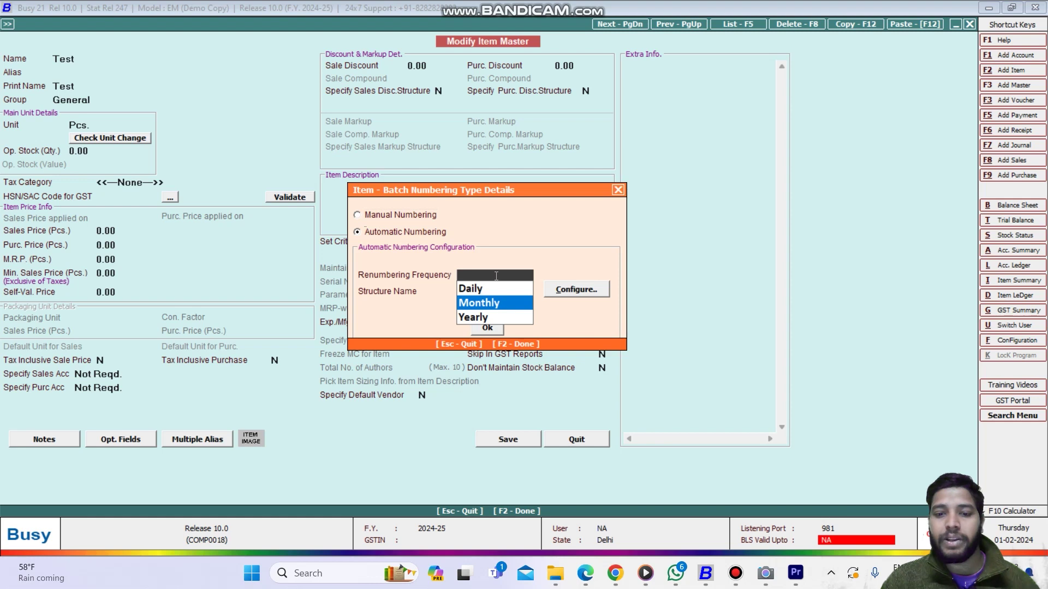
key(Down)
key(Up)
key(Down)
key(Up)
key(Up)
key(Return)
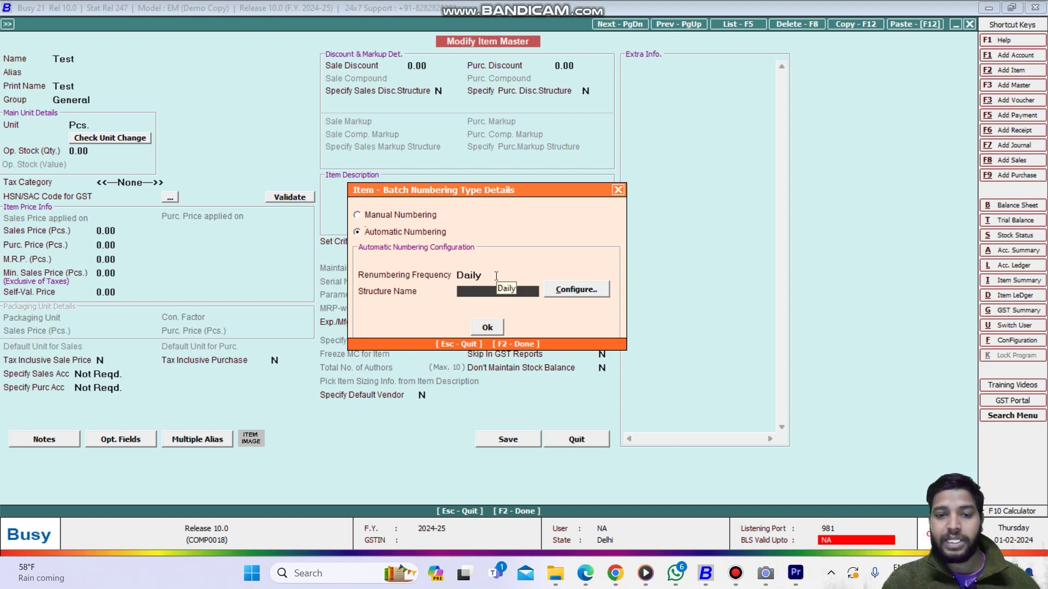
Add a new batch number structure named A in the automatic numbering configuration
click(573, 290)
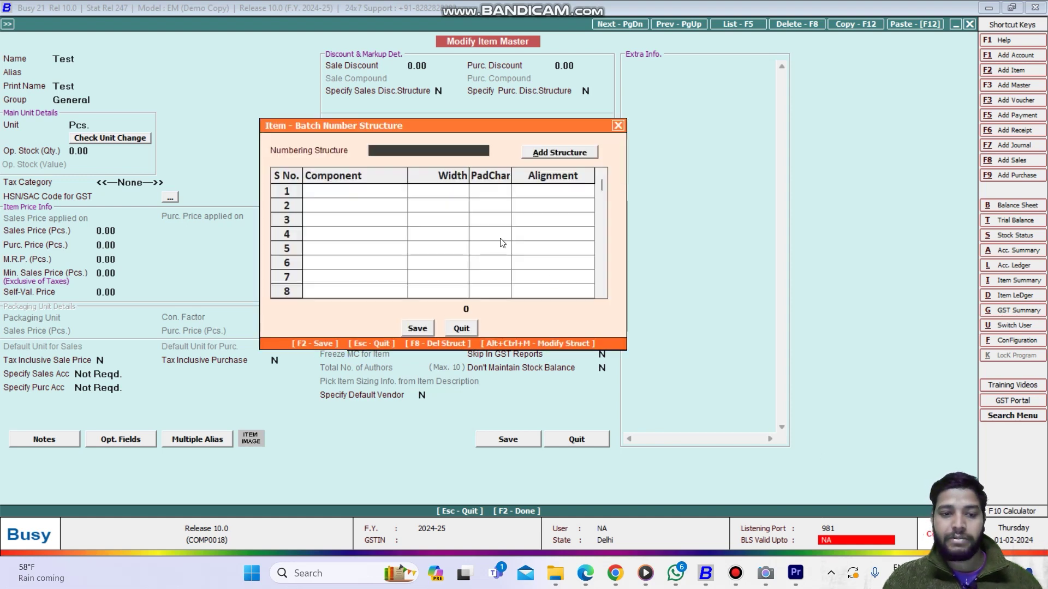
click(575, 154)
text(a)
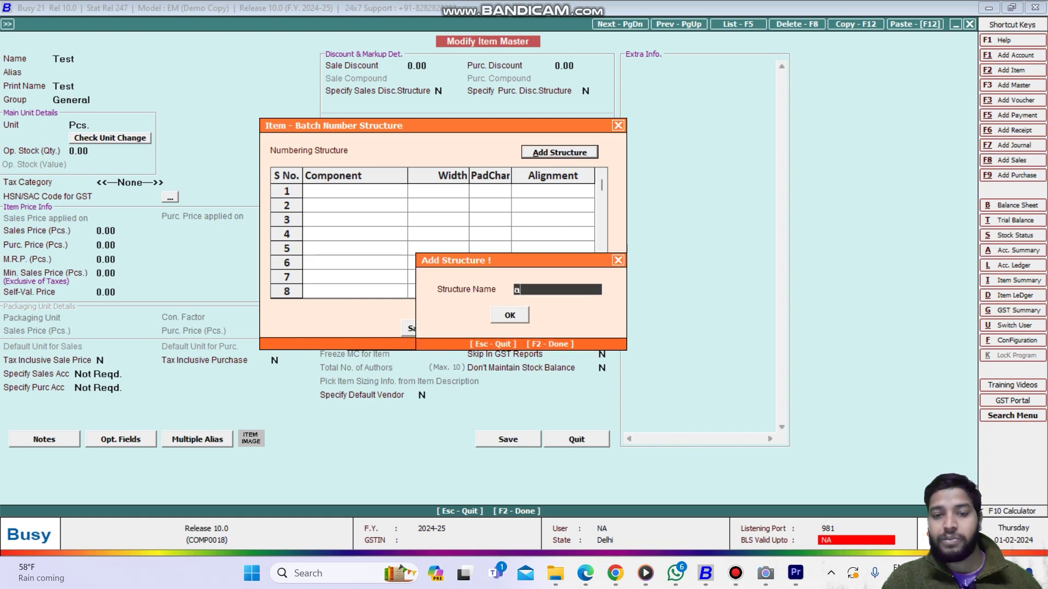
key(Return)
key(Return)
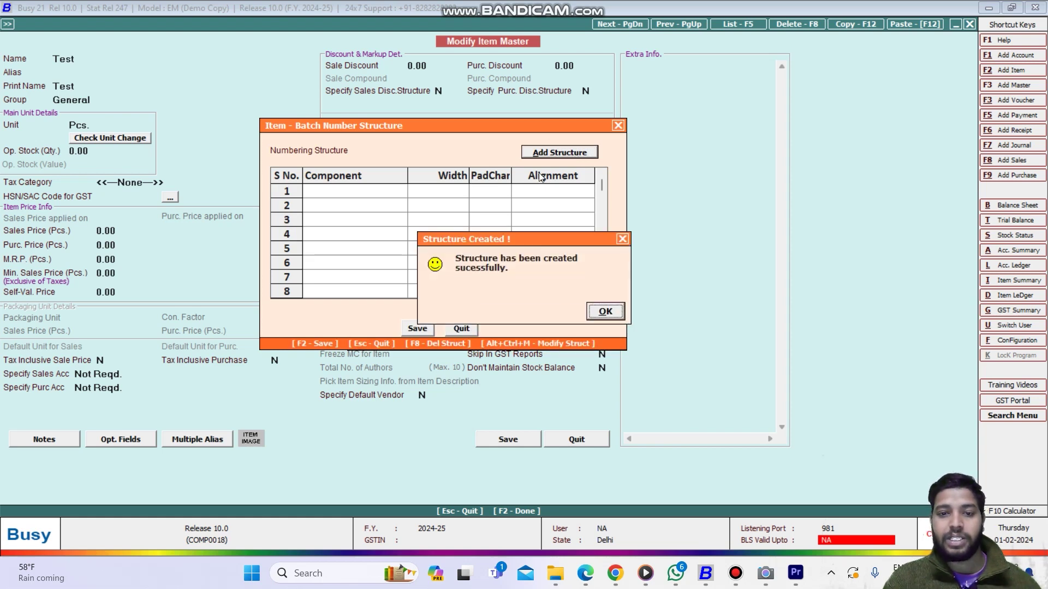
click(604, 312)
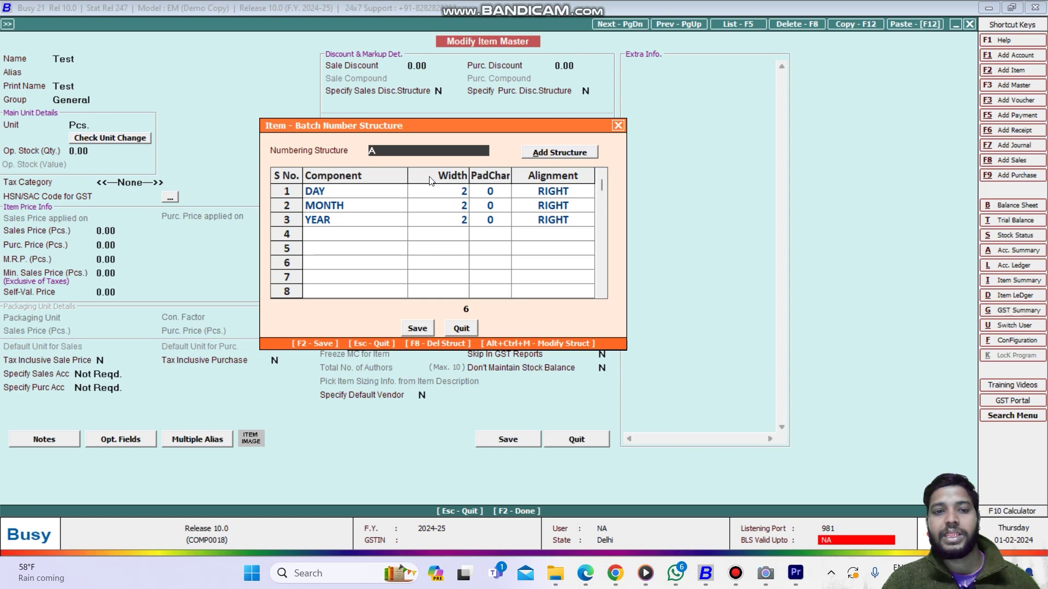
Keep DAY as the first component of structure A, save the structure and accept the batch numbering details
click(384, 193)
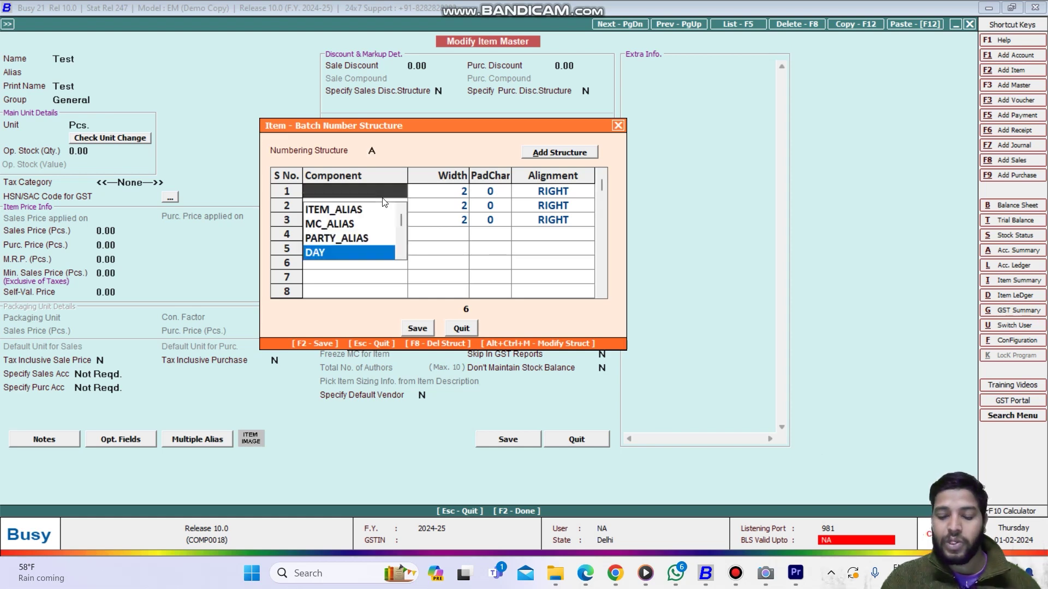
key(Up)
key(Up)
key(Up)
key(Down)
key(Down)
key(Down)
key(Up)
key(Down)
key(Return)
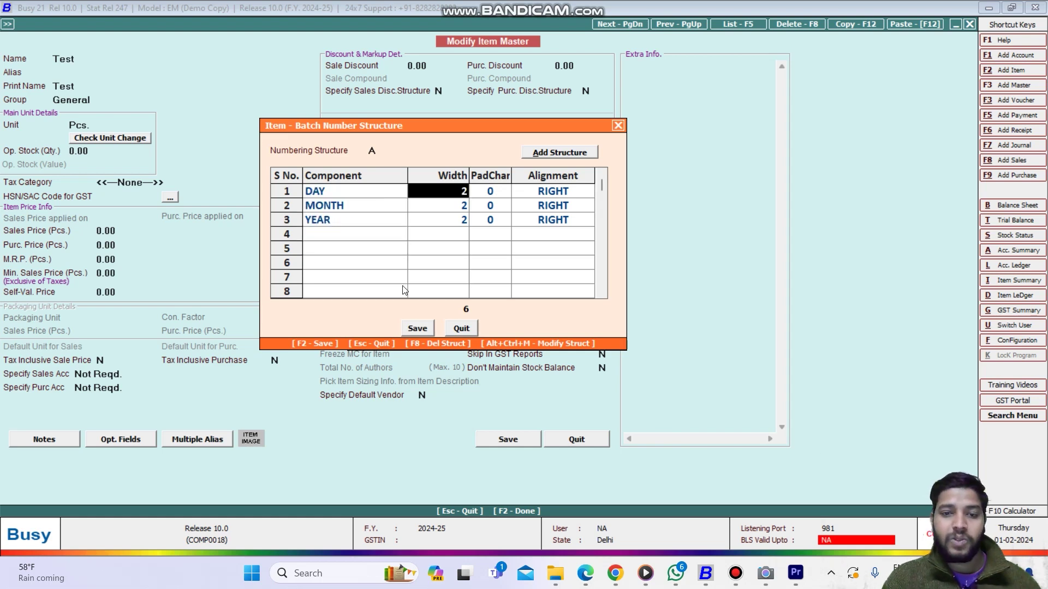
click(422, 329)
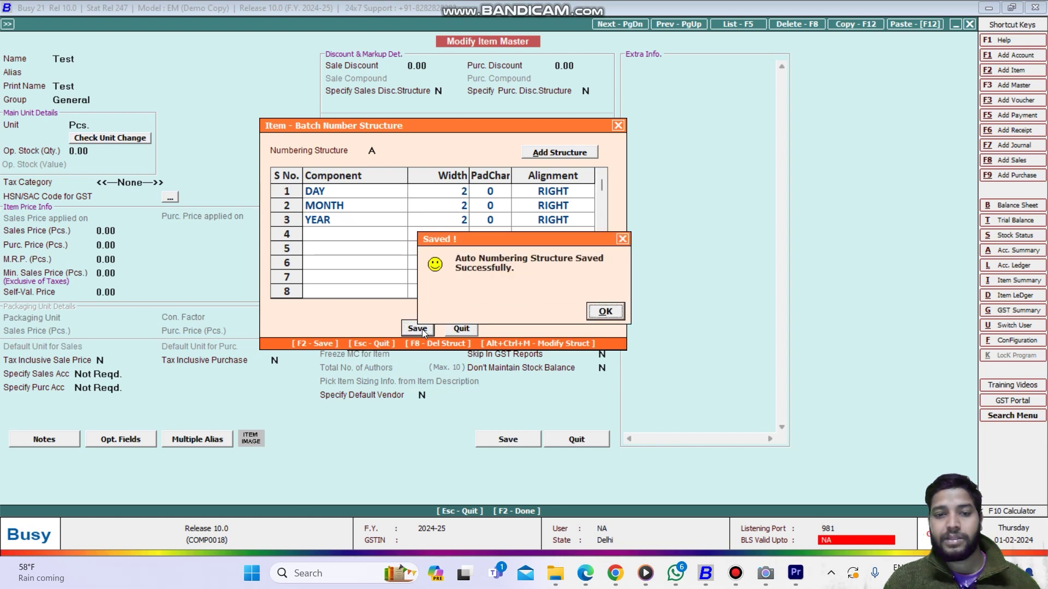
click(606, 313)
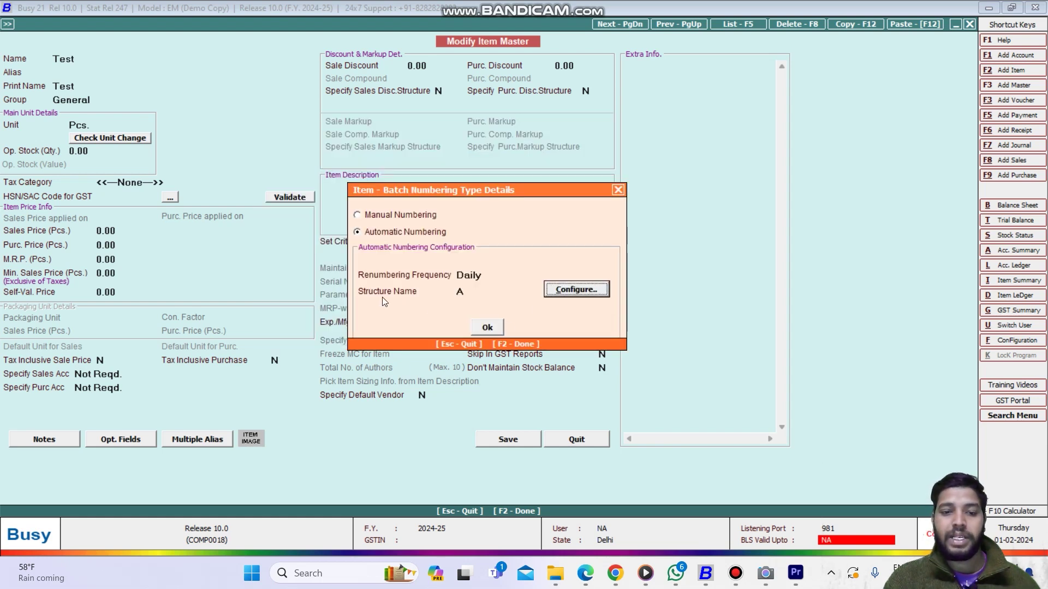
click(488, 327)
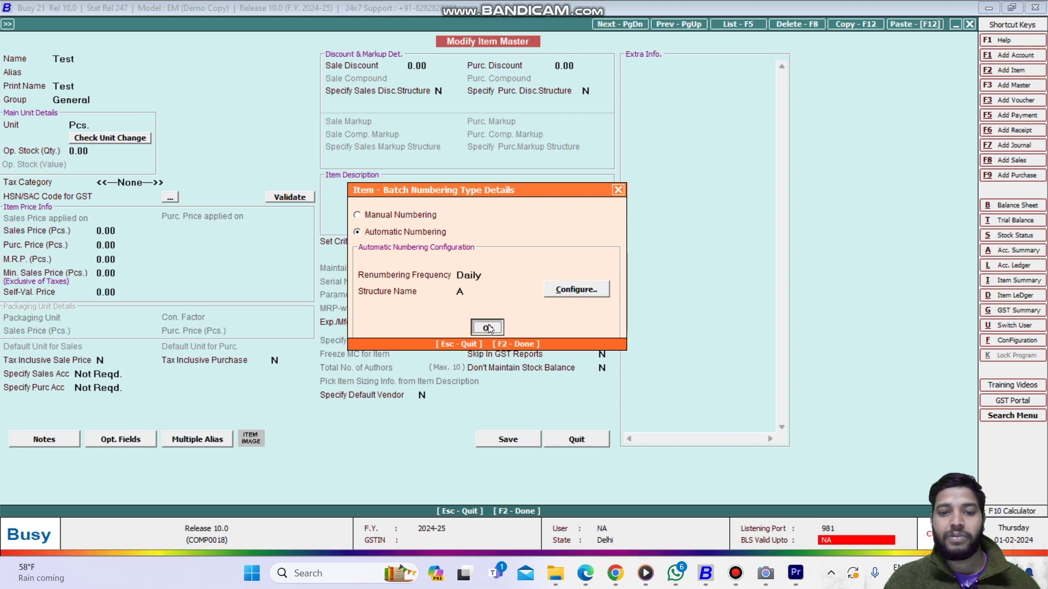
Save the item Test with the modification narration "enable changes of batch feature"
click(556, 316)
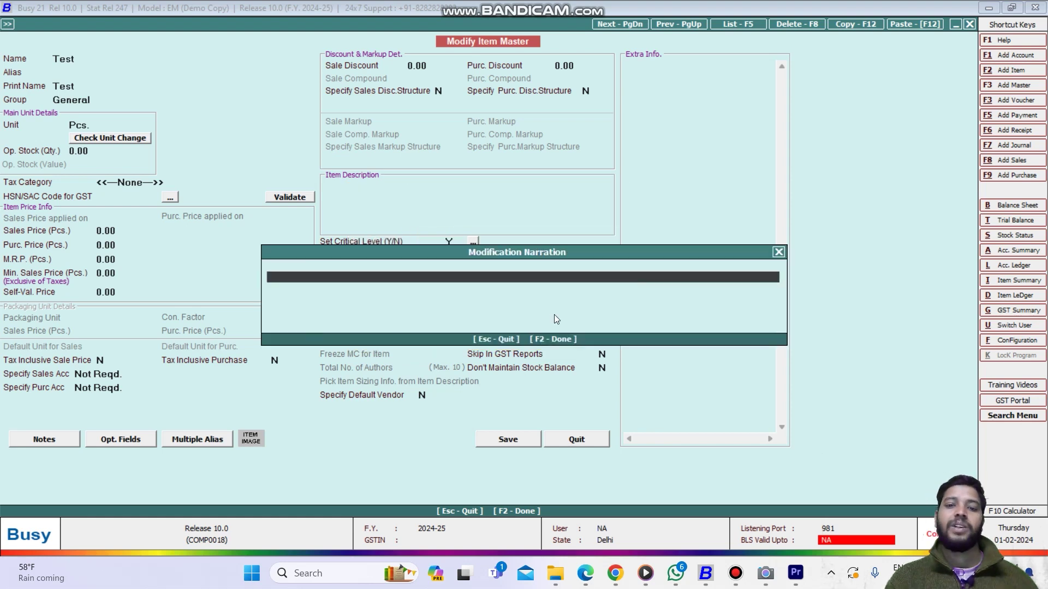
text(change)
key(BackSpace)
key(BackSpace)
key(BackSpace)
key(BackSpace)
key(BackSpace)
key(BackSpace)
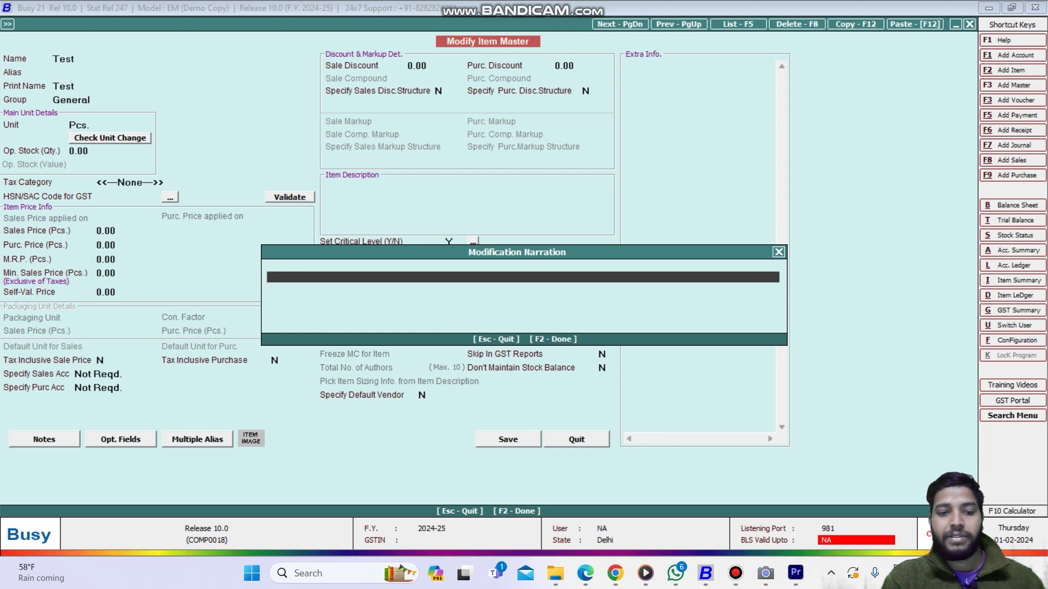
text(en)
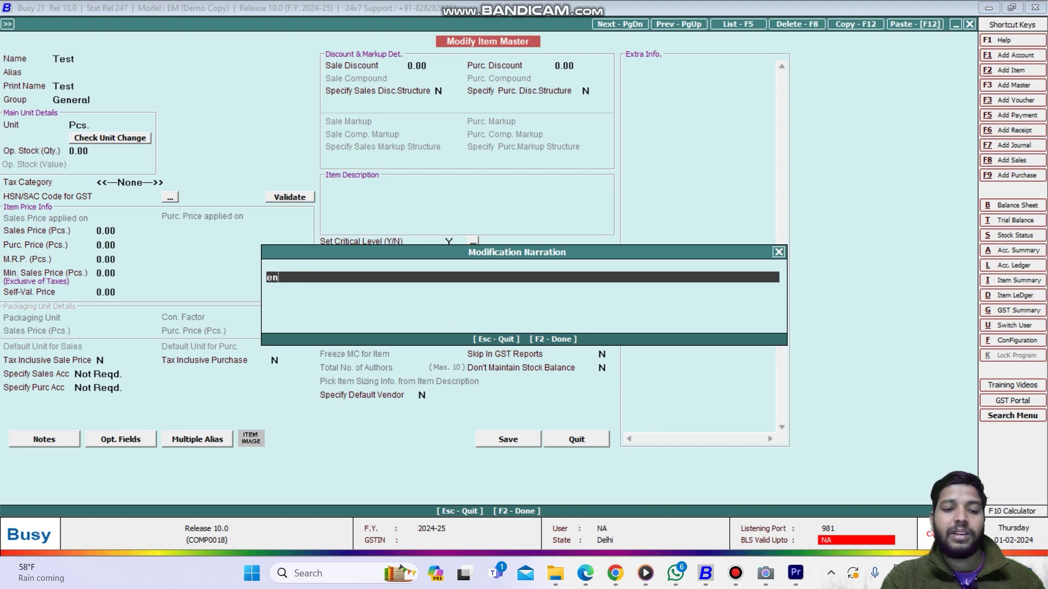
text(able changes of ba)
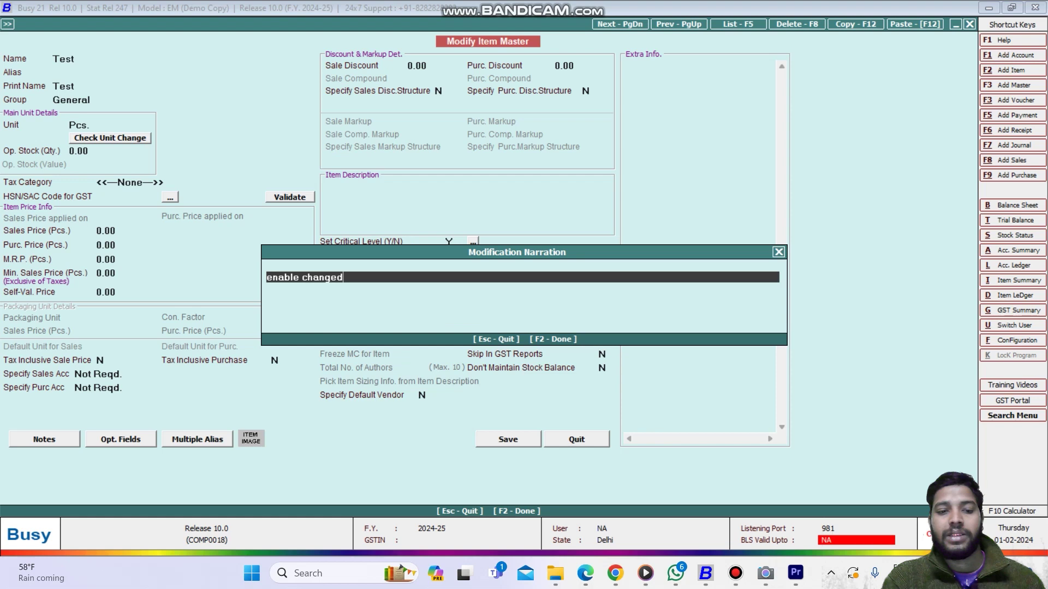
text(tc)
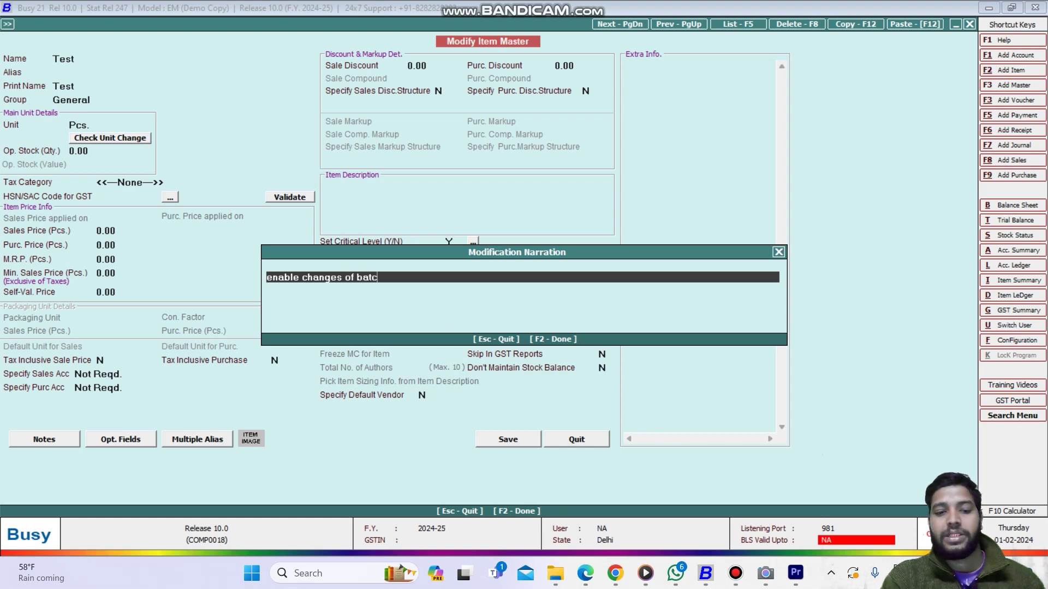
text(h feature)
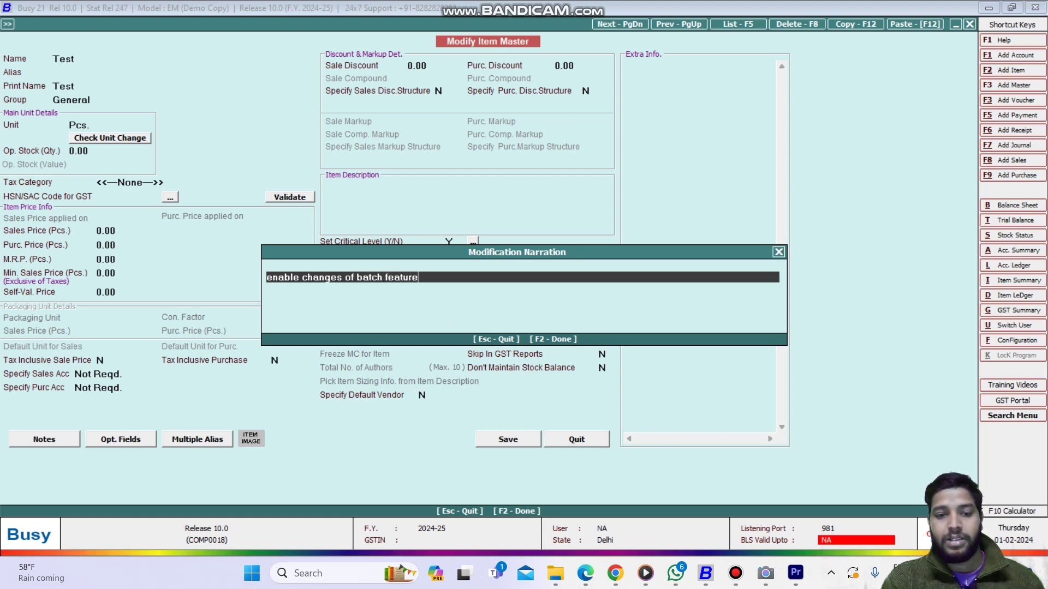
key(F2)
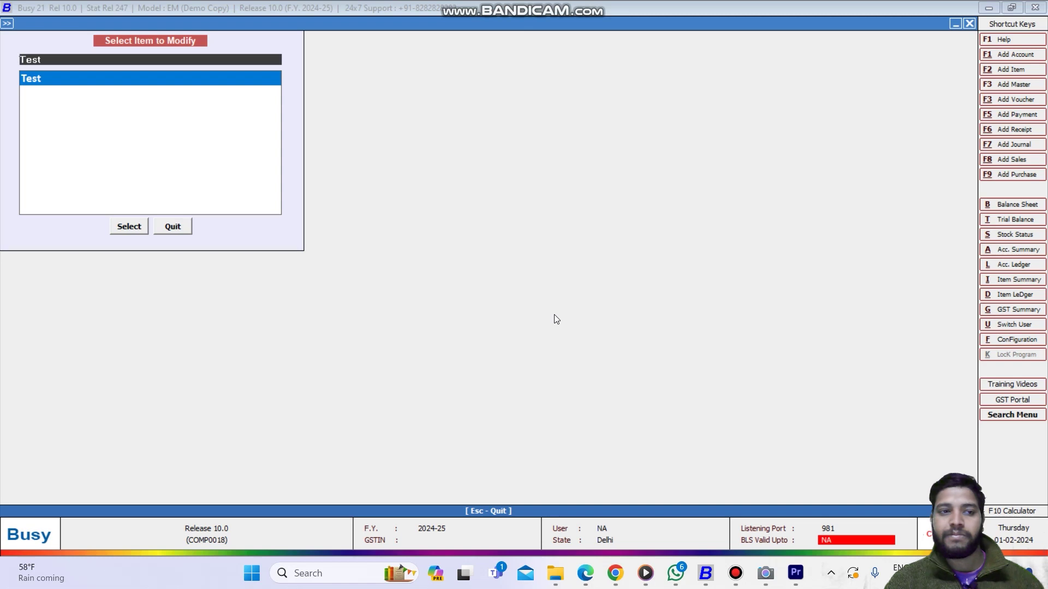
Leave the item selection and start a new purchase voucher in series Main
key(Escape)
key(Right)
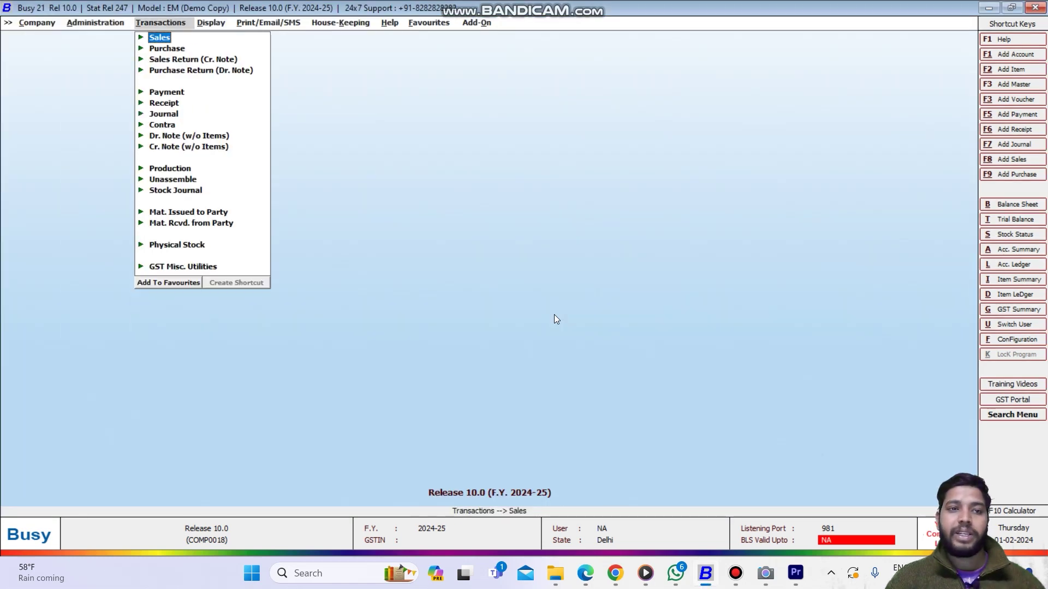
key(Down)
key(Return)
key(Return)
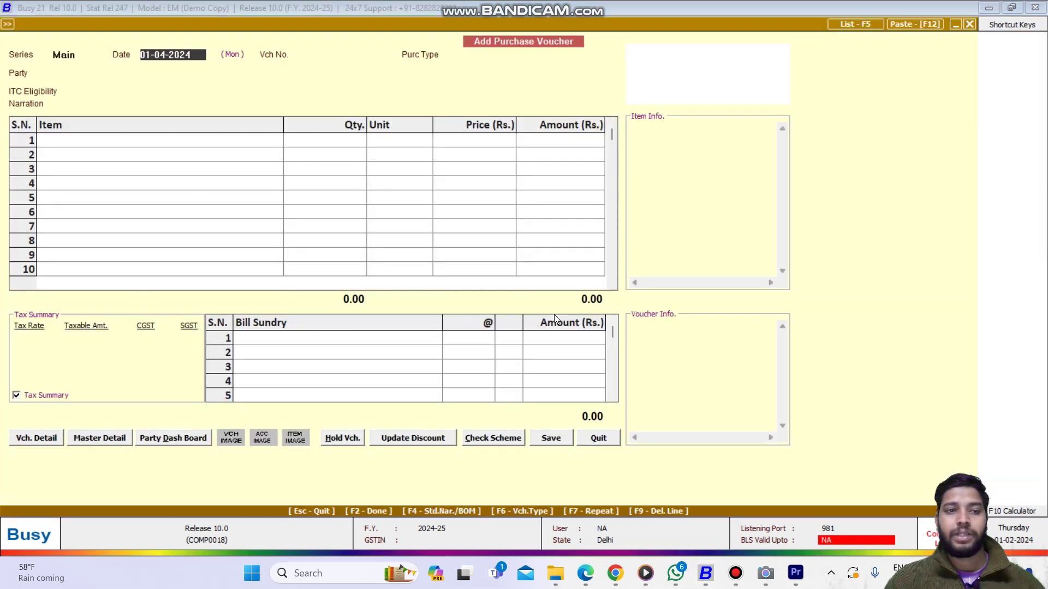
Fill the purchase voucher header with date 01-04-2024, type Central-12%, party Busy Infotech Pvt. Ltd. and ITC eligibility Input Goods/Services
key(Return)
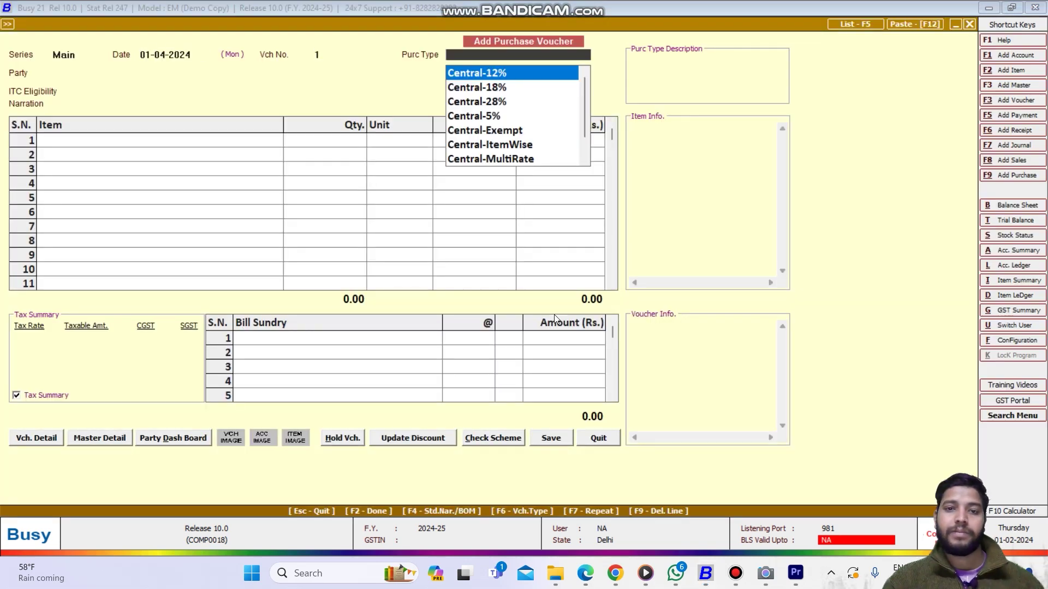
key(Return)
key(Return)
key(y)
key(y)
key(Return)
key(y)
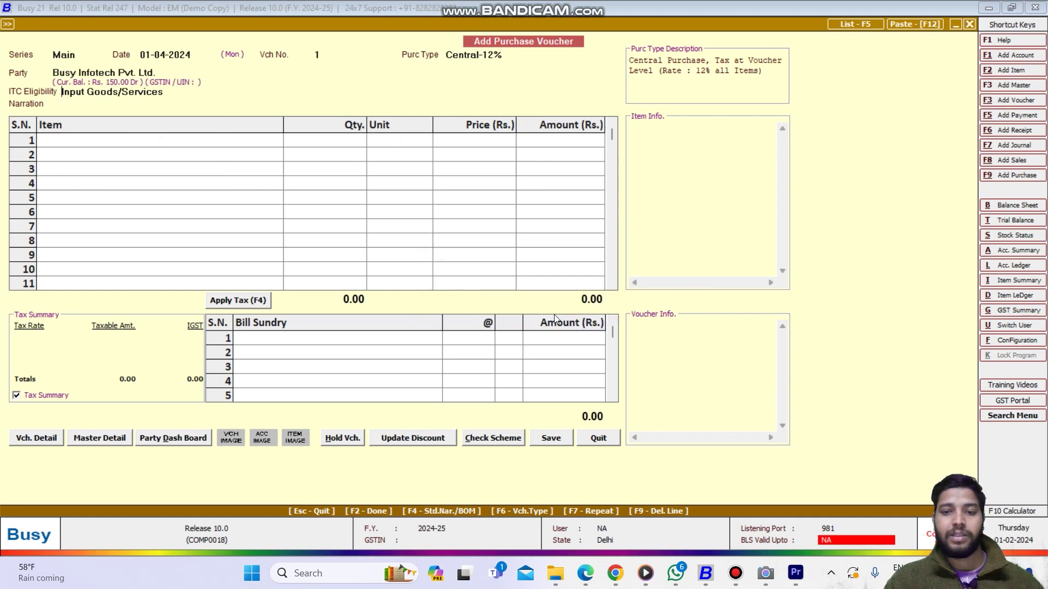
key(y)
key(Return)
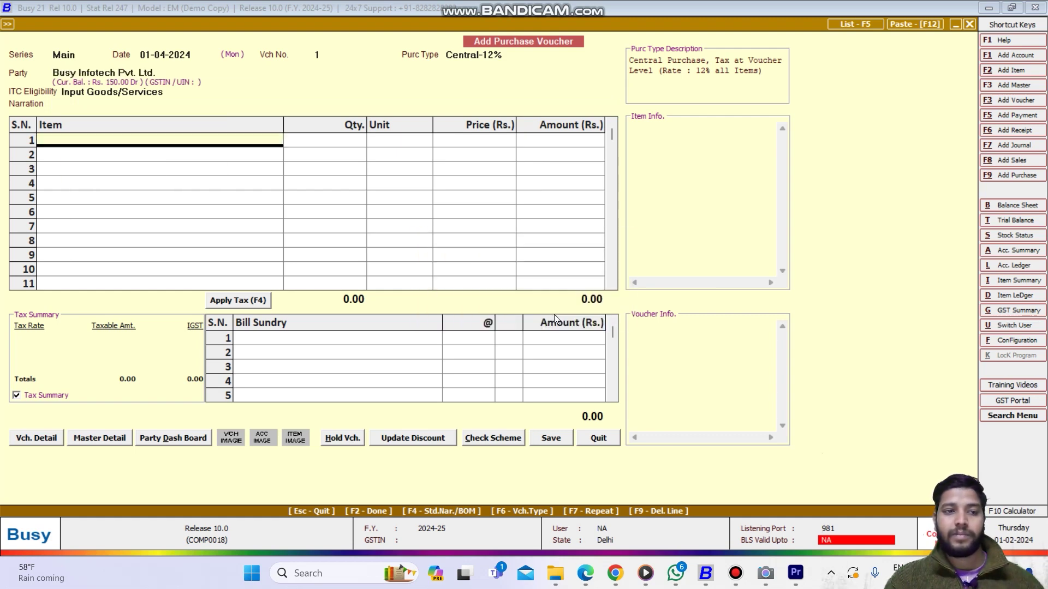
Enter 10 Pcs. of the item Test with its automatically numbered batch and quit the purchase voucher without saving
key(Return)
key(Return)
text(10)
key(Return)
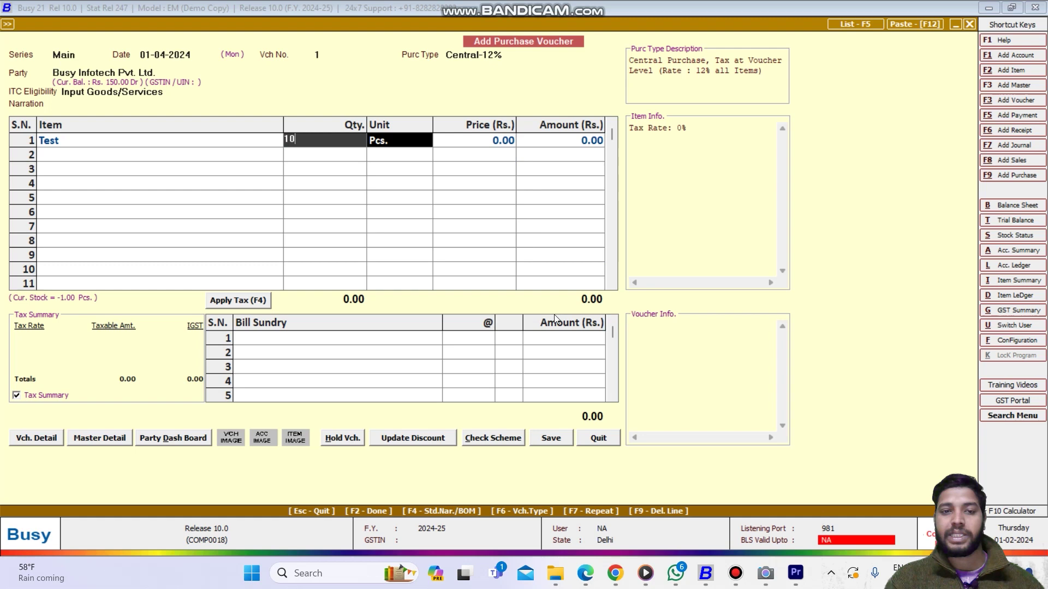
key(Return)
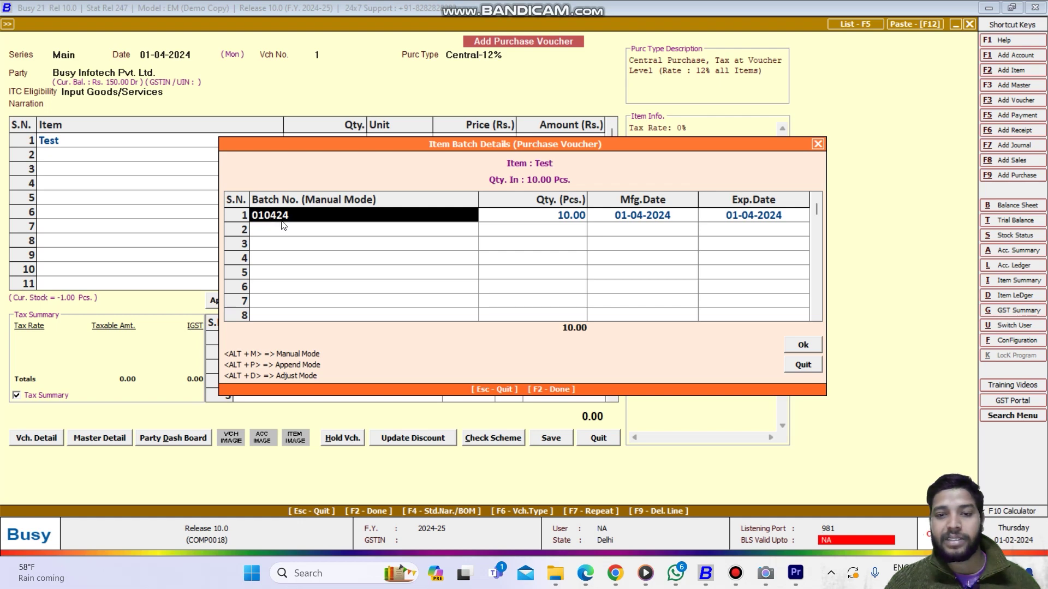
click(807, 345)
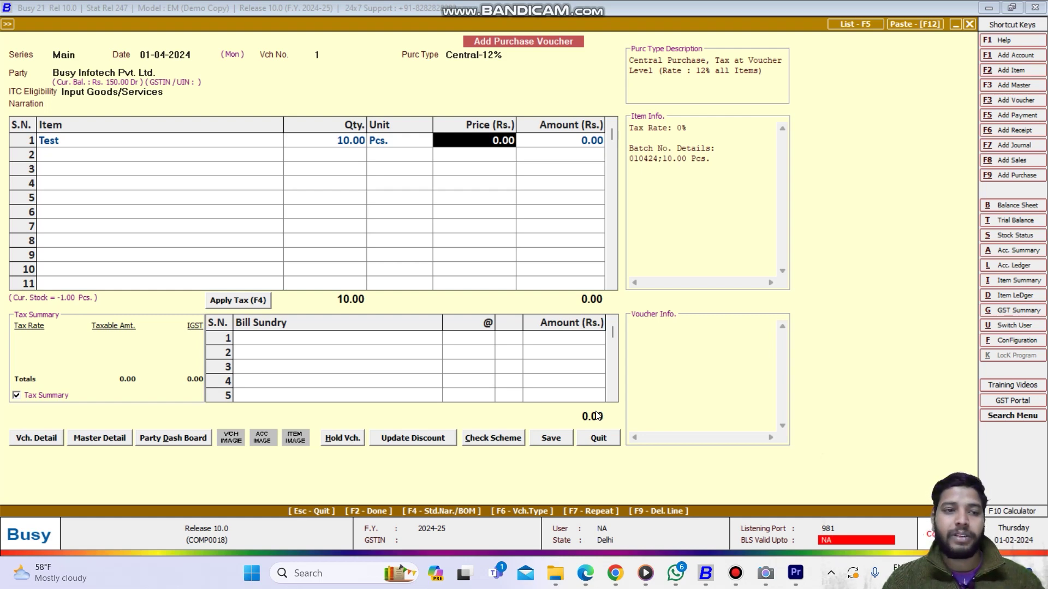
key(Escape)
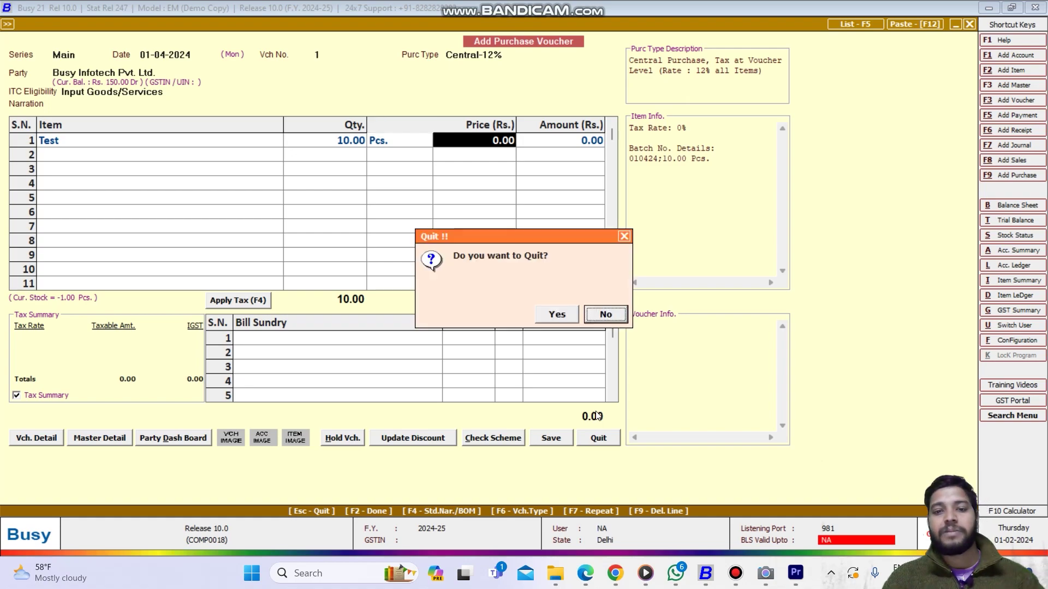
key(y)
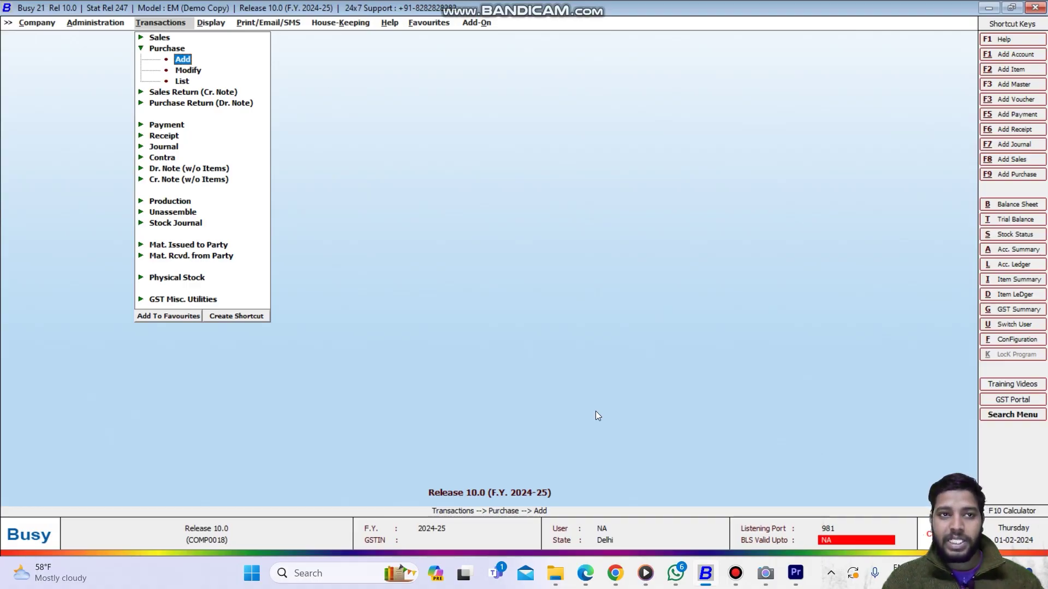